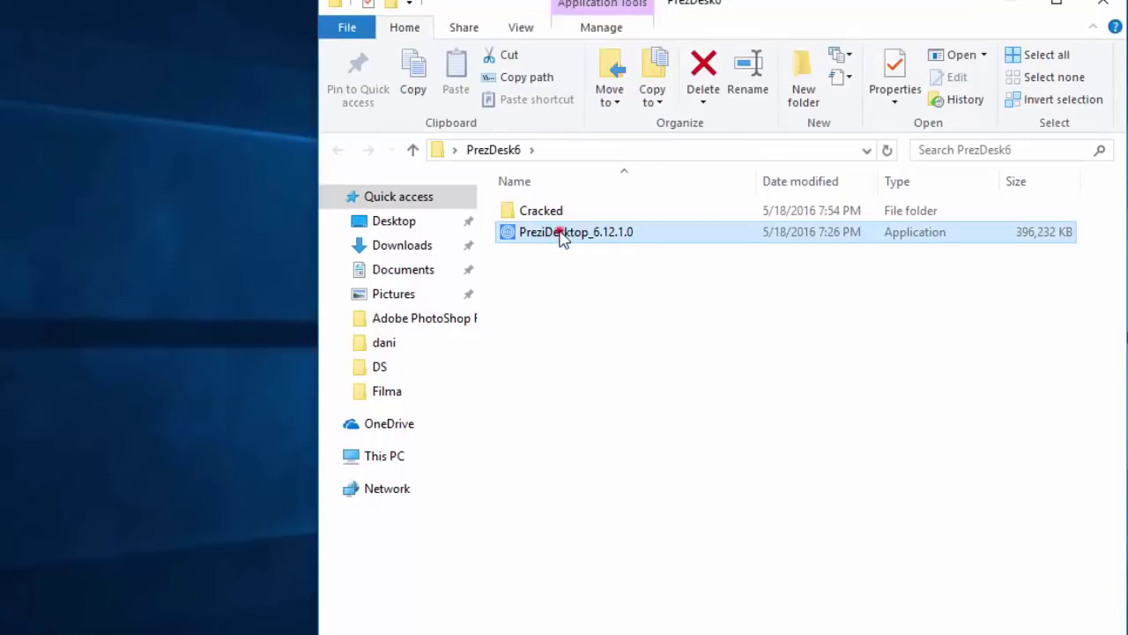
Install Prezi Desktop with the PreziDesktop_6.12.1.0 installer and close the finished setup without launching it
double_click(564, 237)
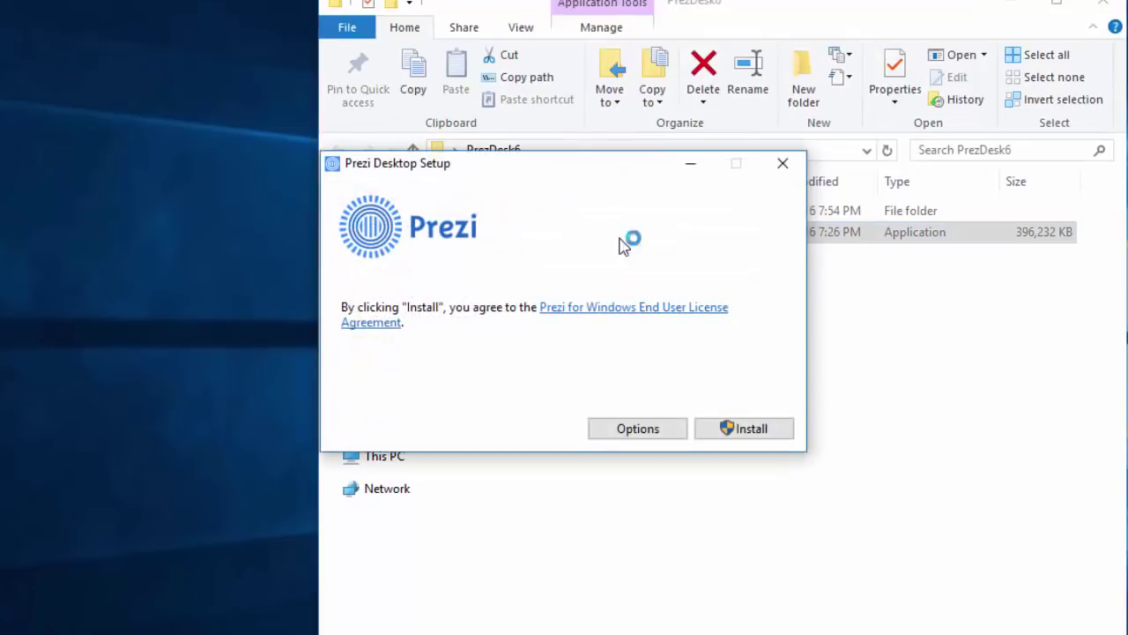
left_click_drag(597, 170, 547, 133)
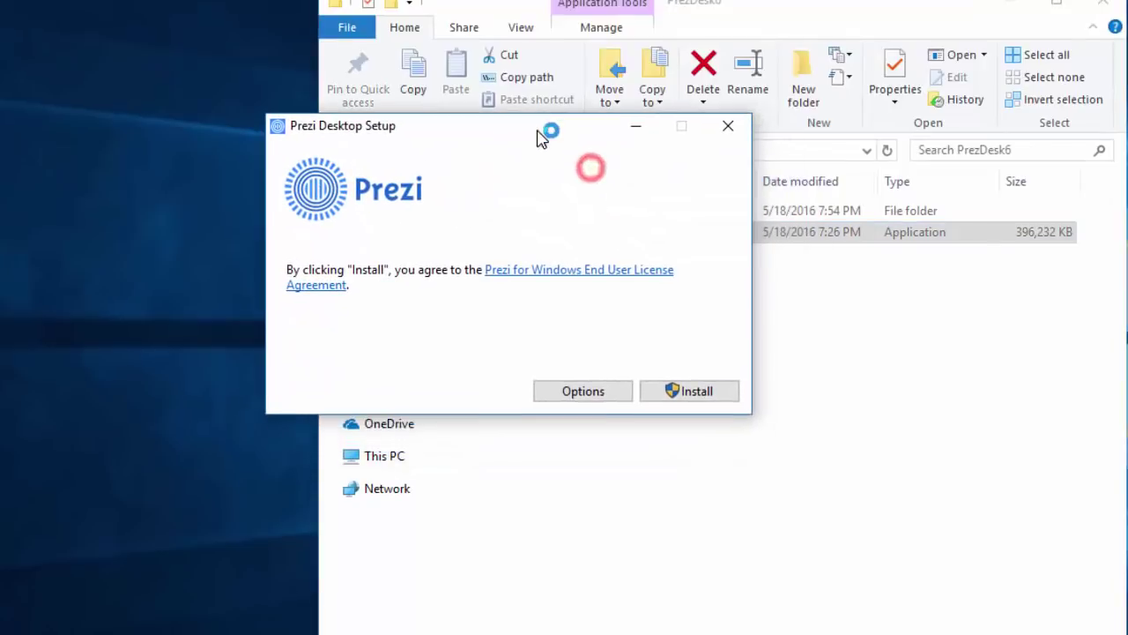
left_click(708, 394)
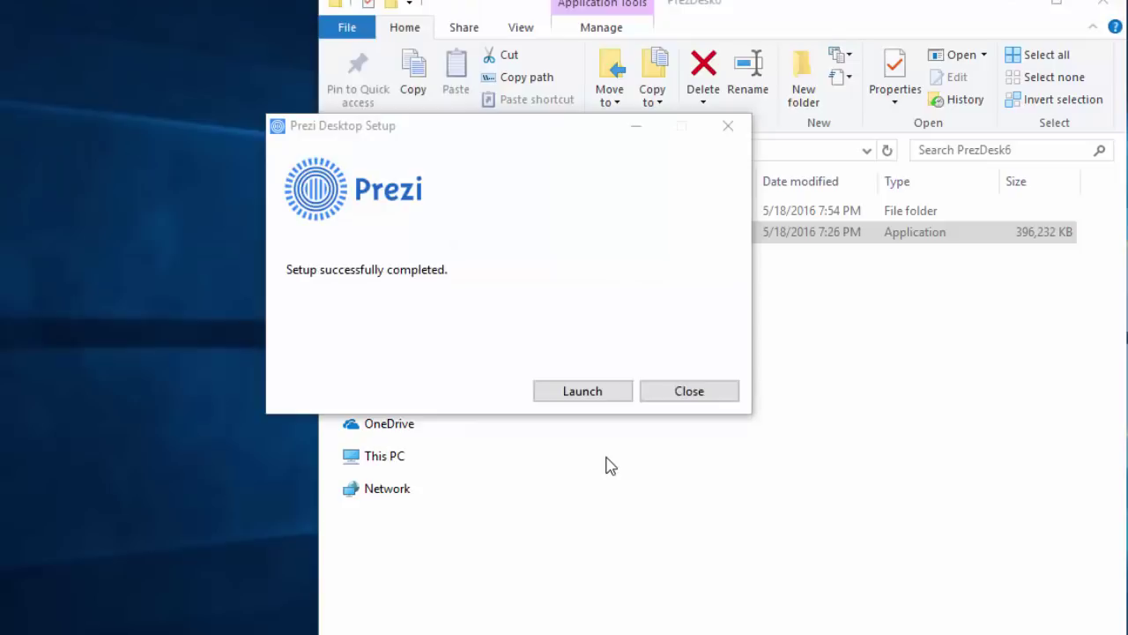
left_click(705, 397)
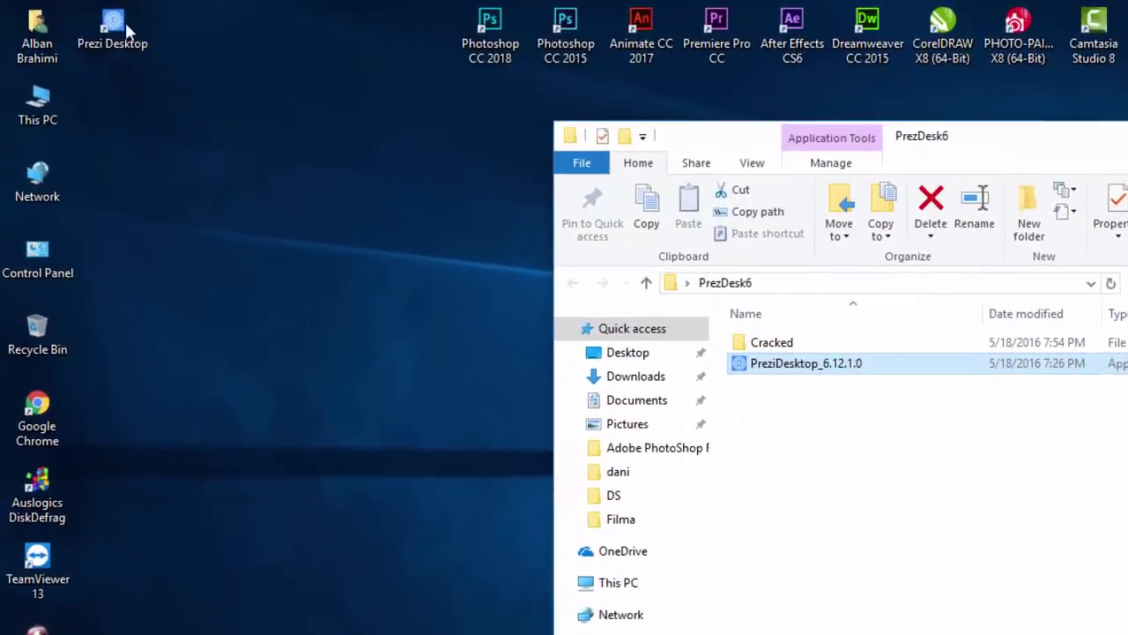
Open the file location of the Prezi Desktop shortcut and place the PrezDesk6 folder window beside it
double_click(88, 19)
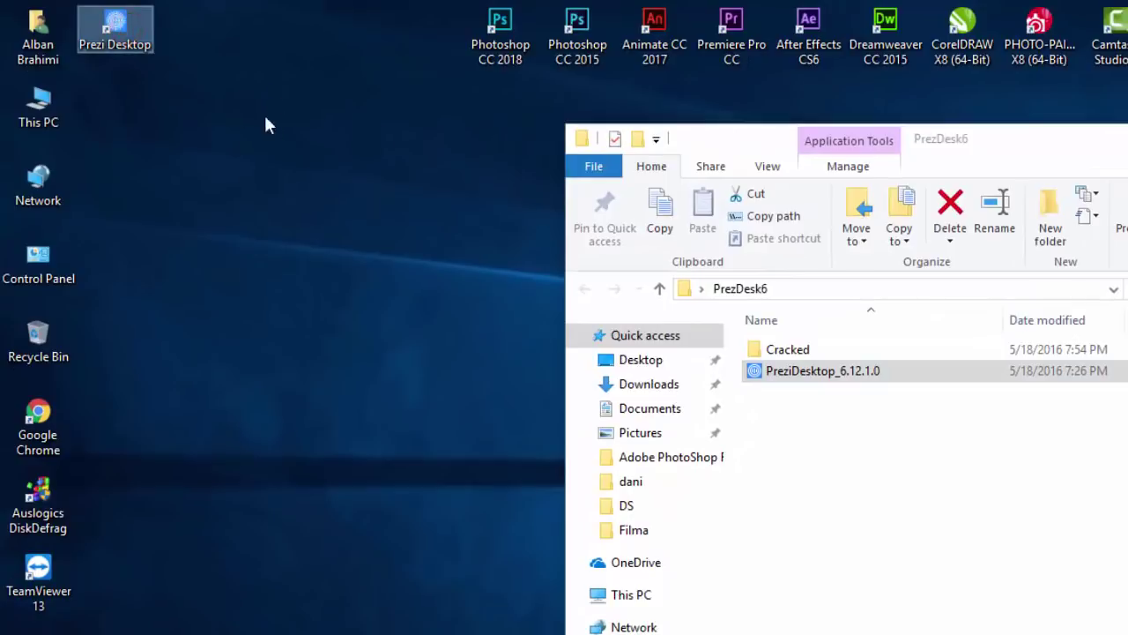
left_click(785, 349)
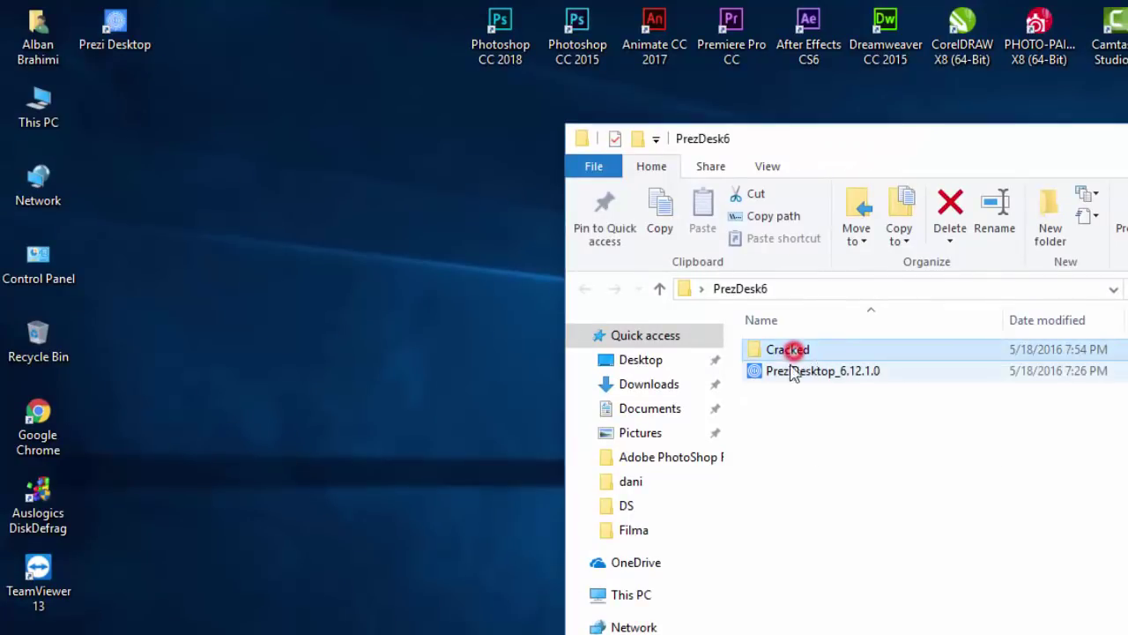
left_click(119, 46)
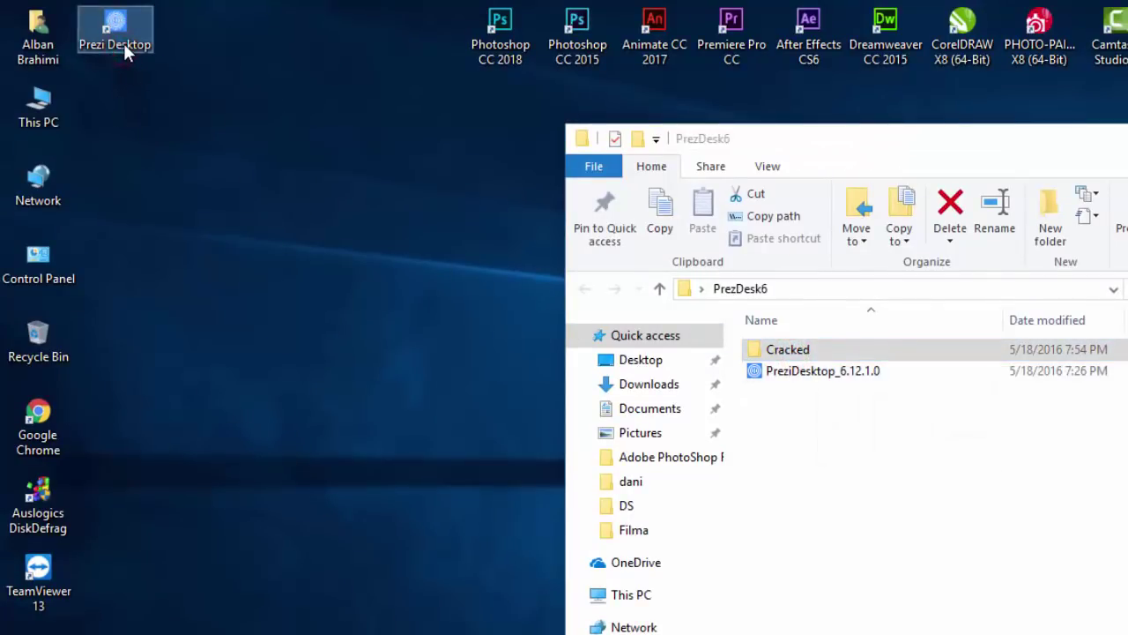
right_click(126, 41)
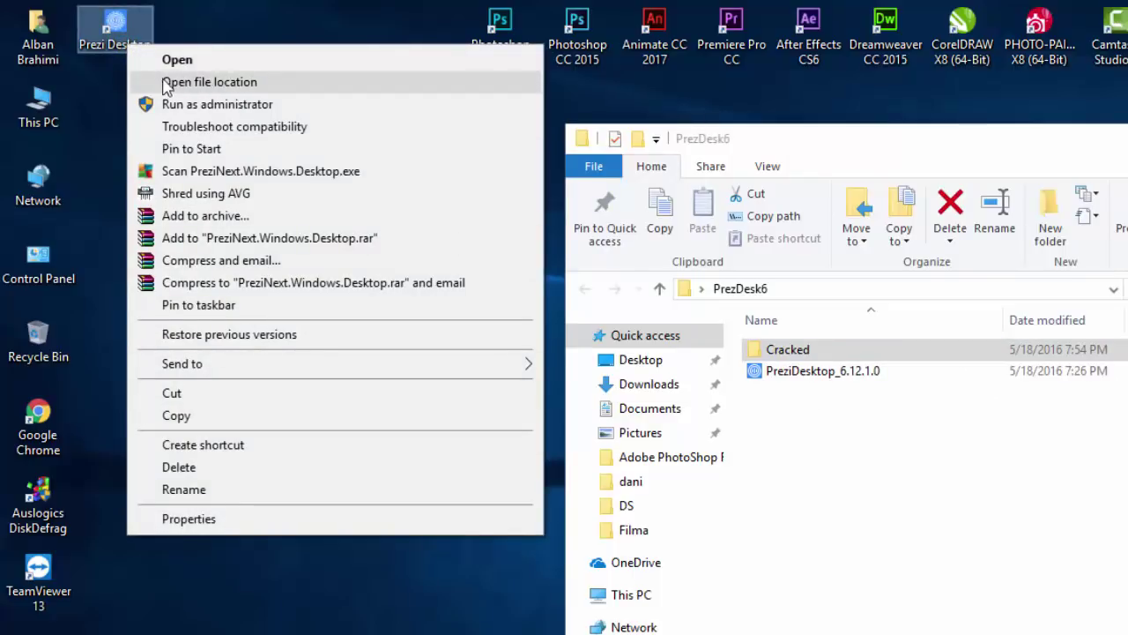
left_click(231, 82)
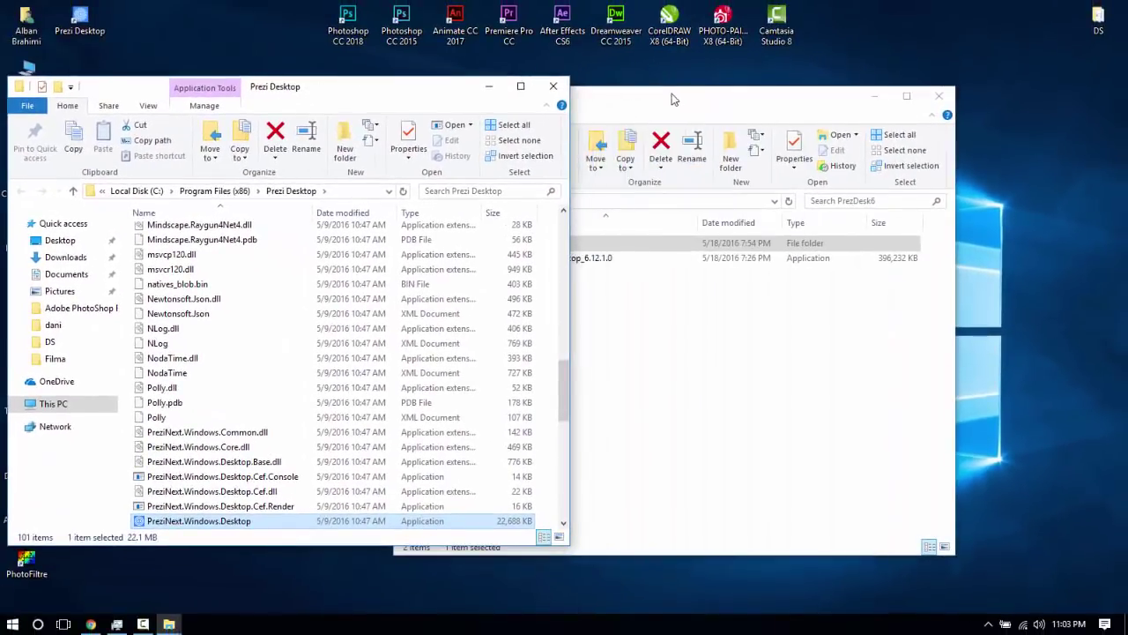
left_click_drag(672, 99, 855, 88)
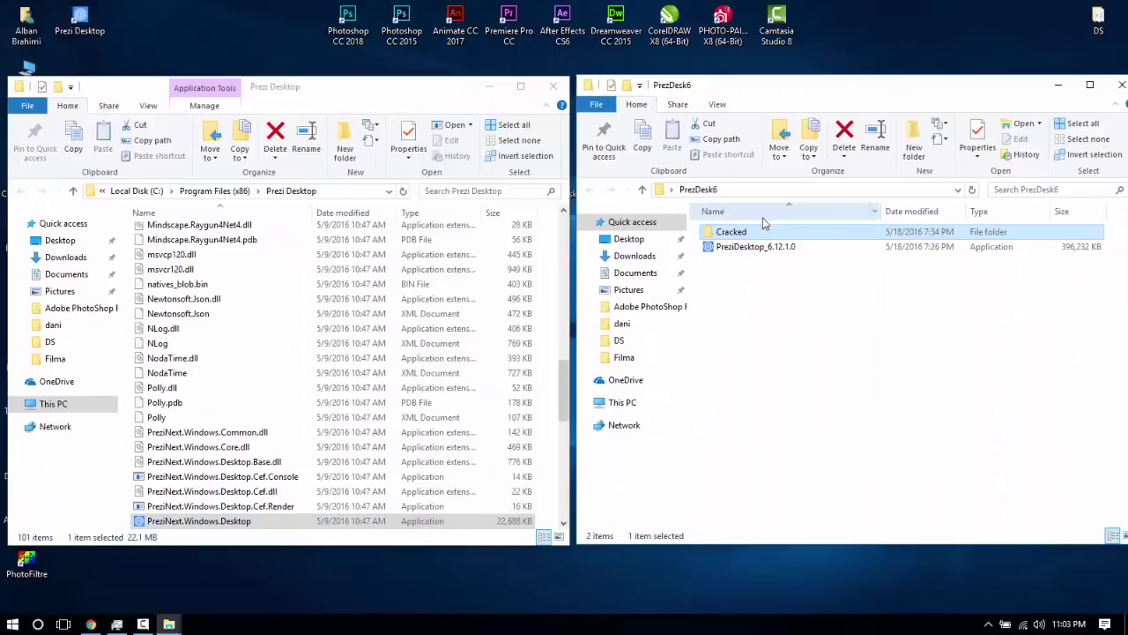
Copy PreziNext.Windows.Core.dll from the Cracked folder inside PrezDesk6
double_click(737, 232)
left_click(738, 232)
left_click(740, 270)
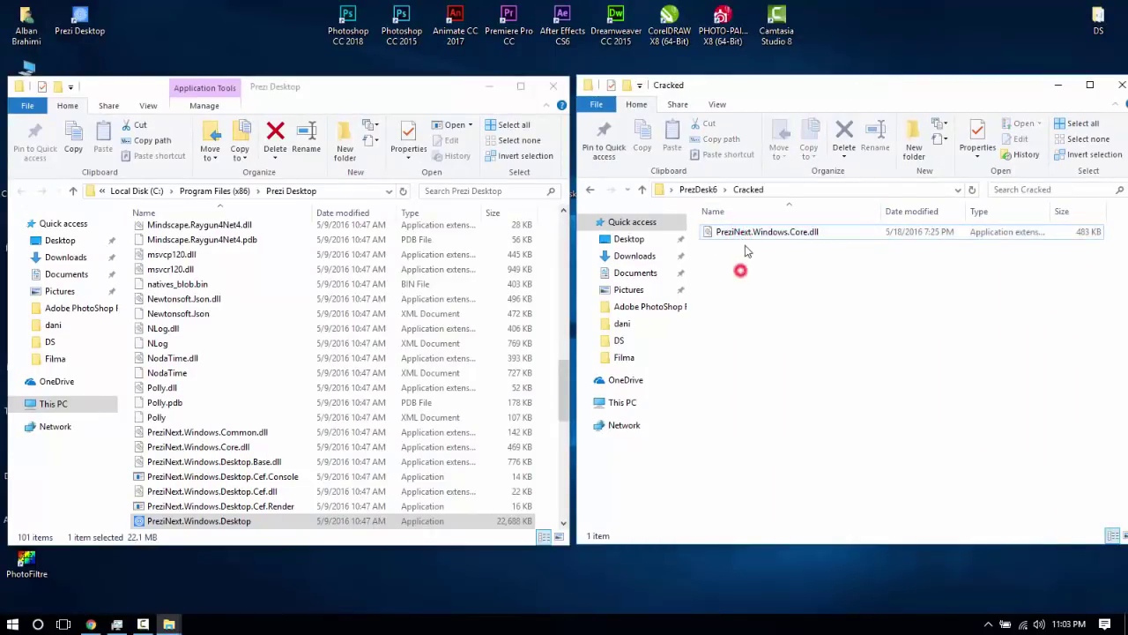
left_click(746, 232)
right_click(746, 231)
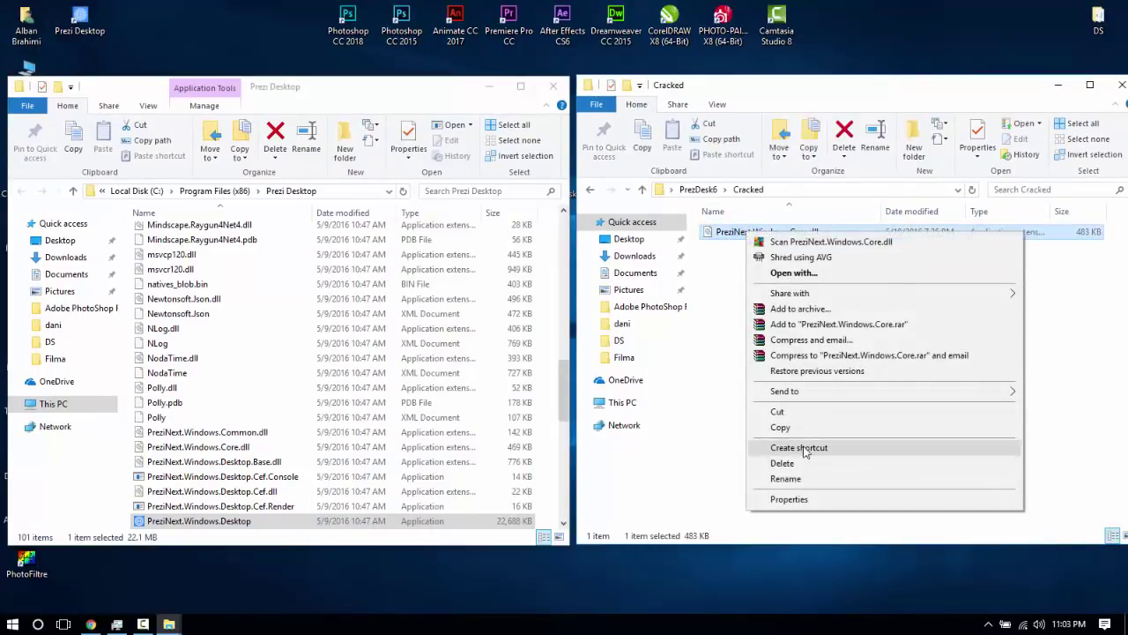
left_click(781, 427)
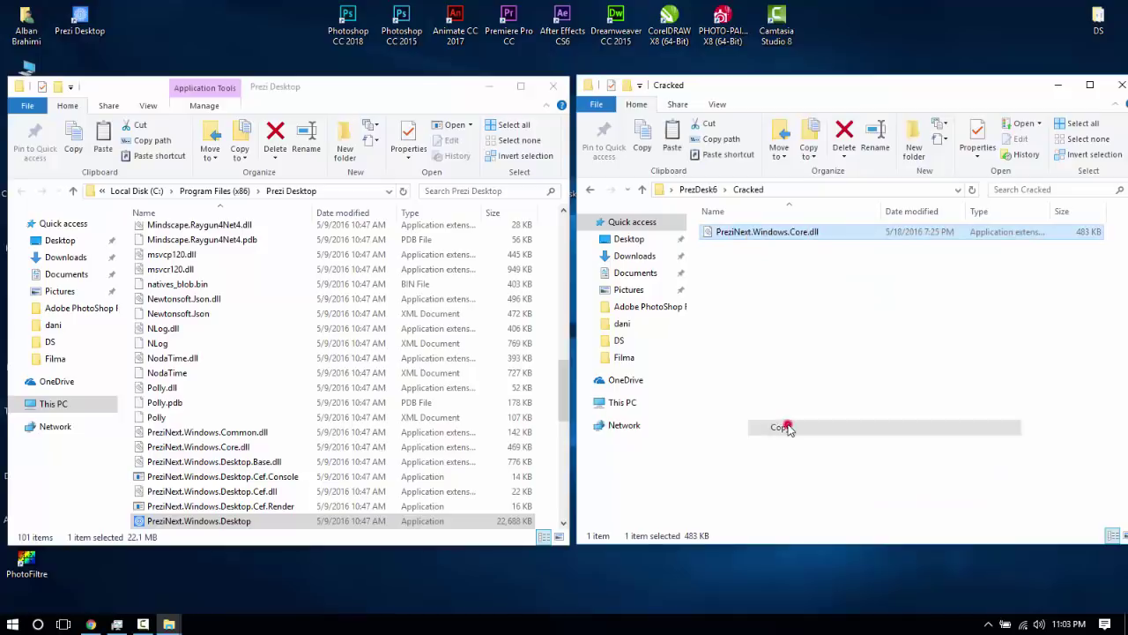
Paste the copied file into the Prezi Desktop program folder, replacing the existing one and granting administrator permission
left_click(544, 357)
right_click(544, 357)
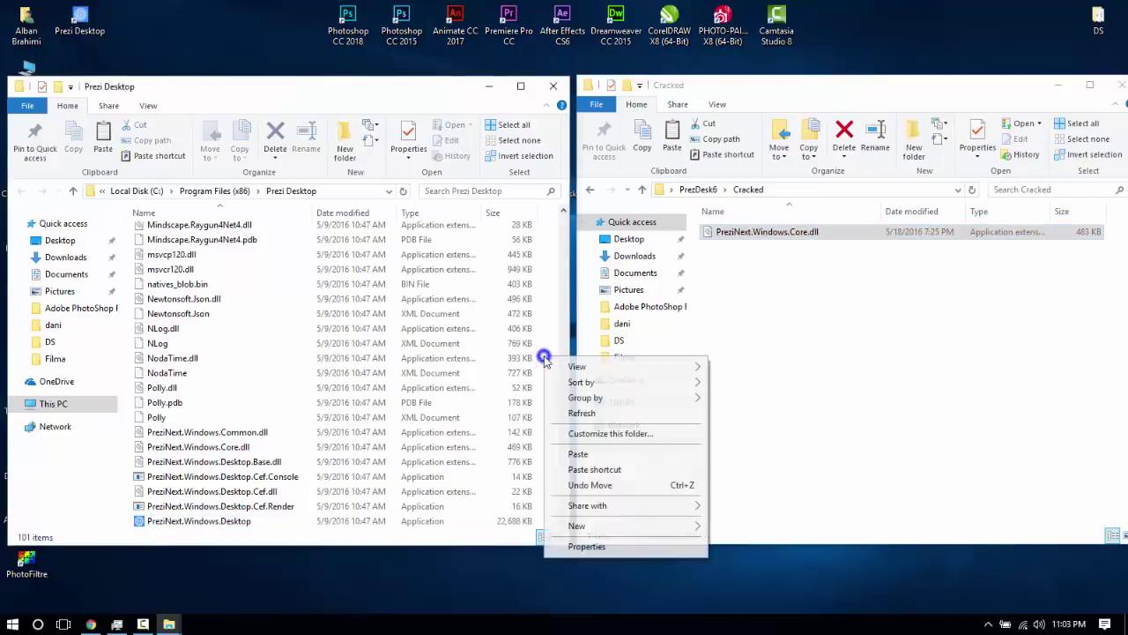
left_click(575, 453)
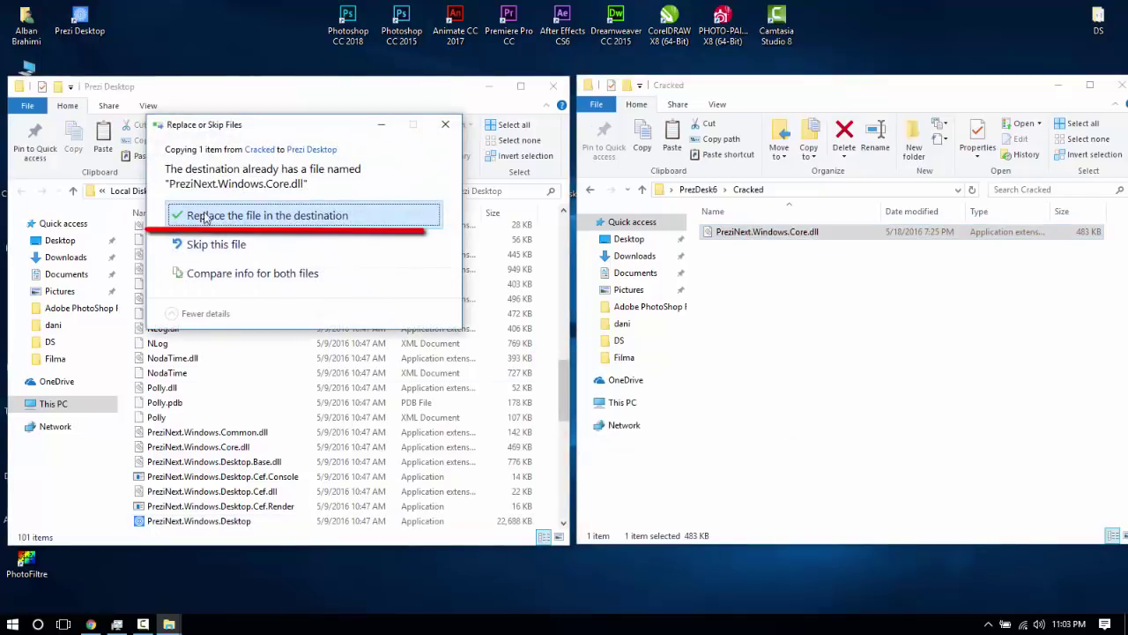
left_click(262, 217)
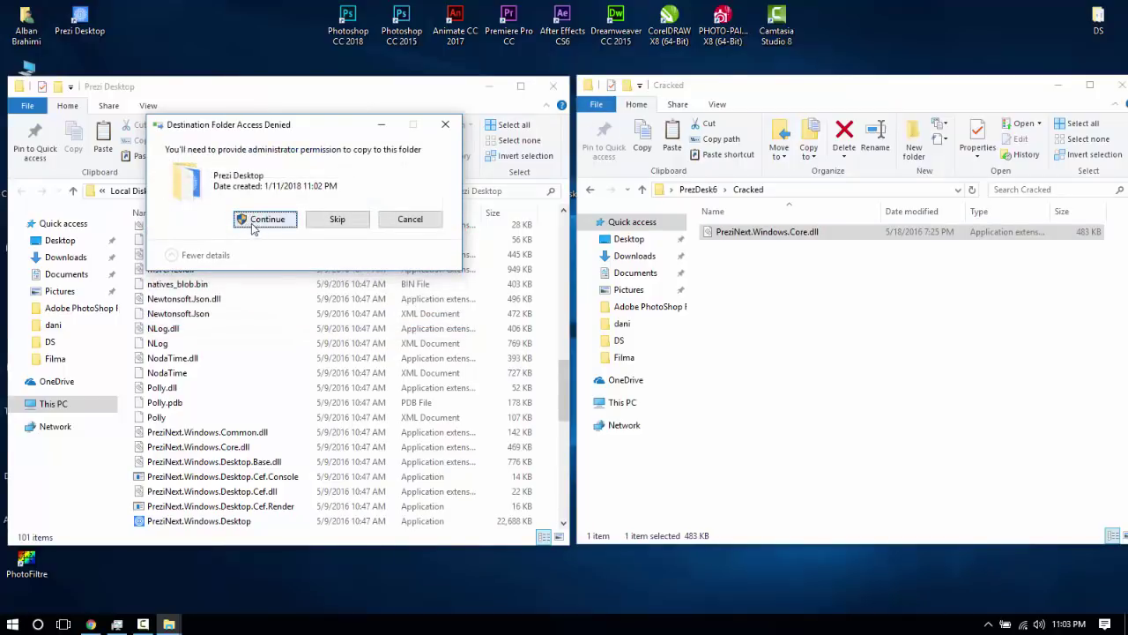
left_click(256, 222)
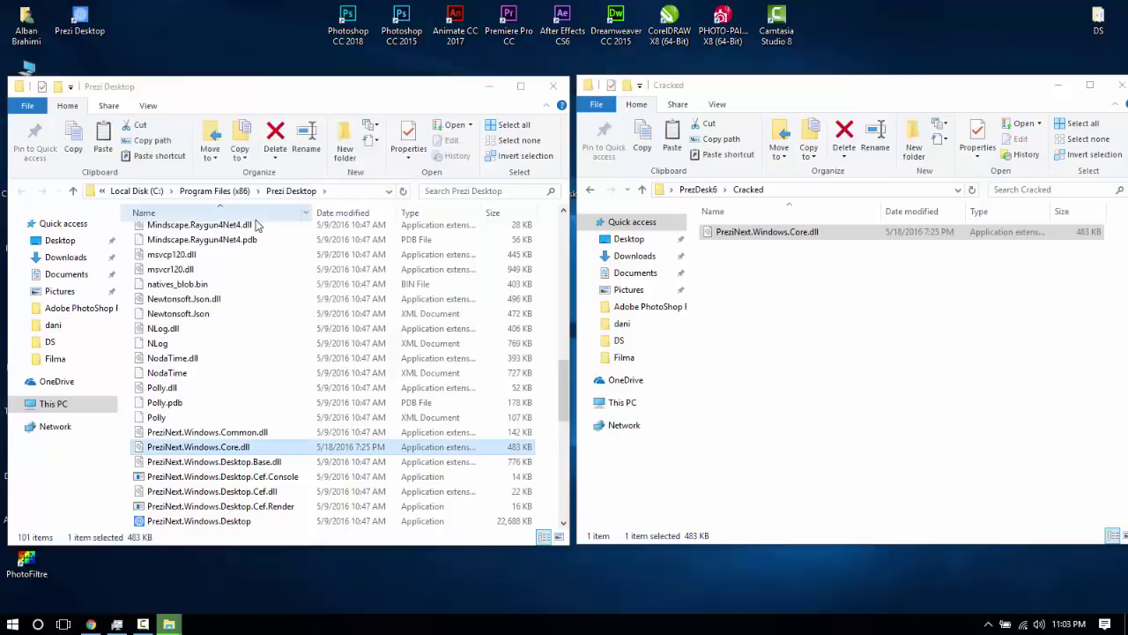
Close both folder windows and launch Prezi Desktop from its desktop shortcut
left_click(552, 85)
left_click_drag(841, 88, 516, 94)
left_click(817, 83)
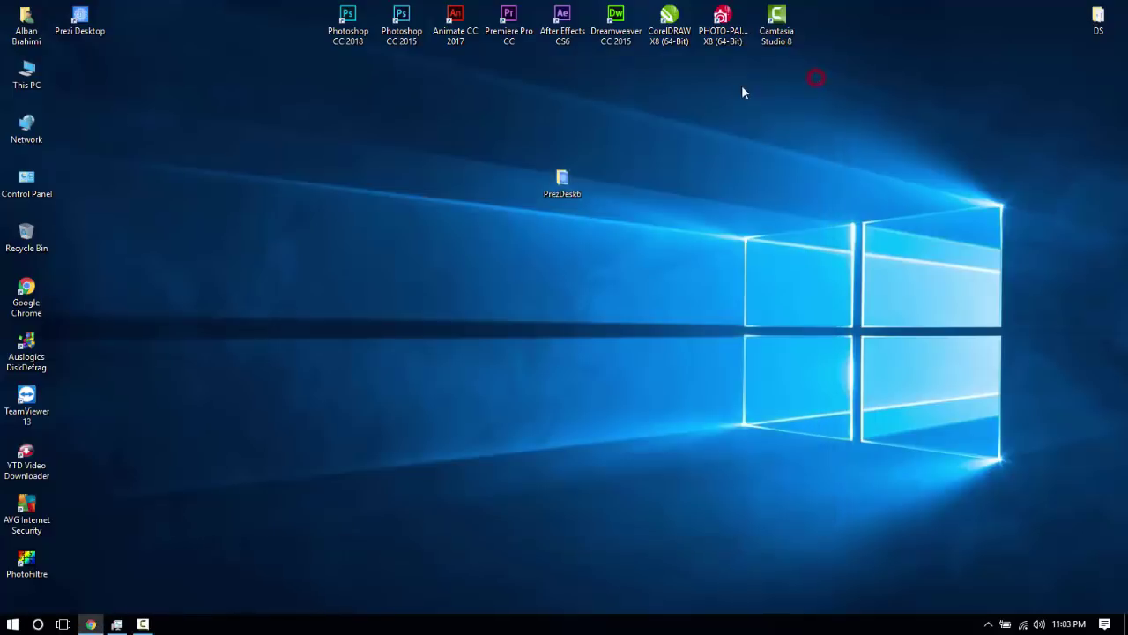
double_click(92, 32)
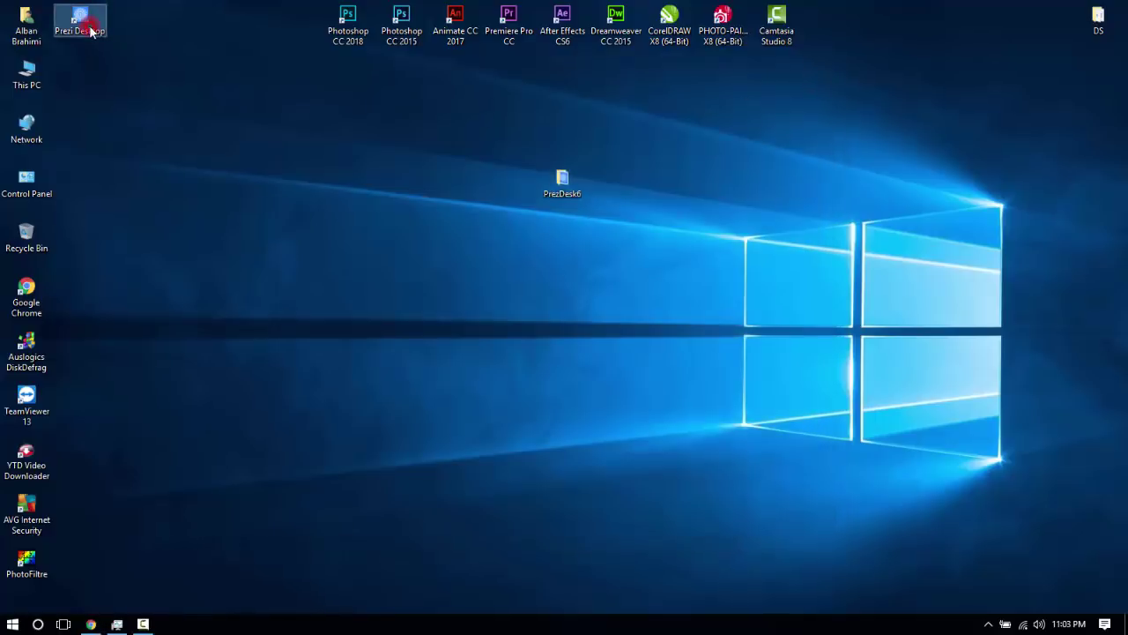
left_click(499, 272)
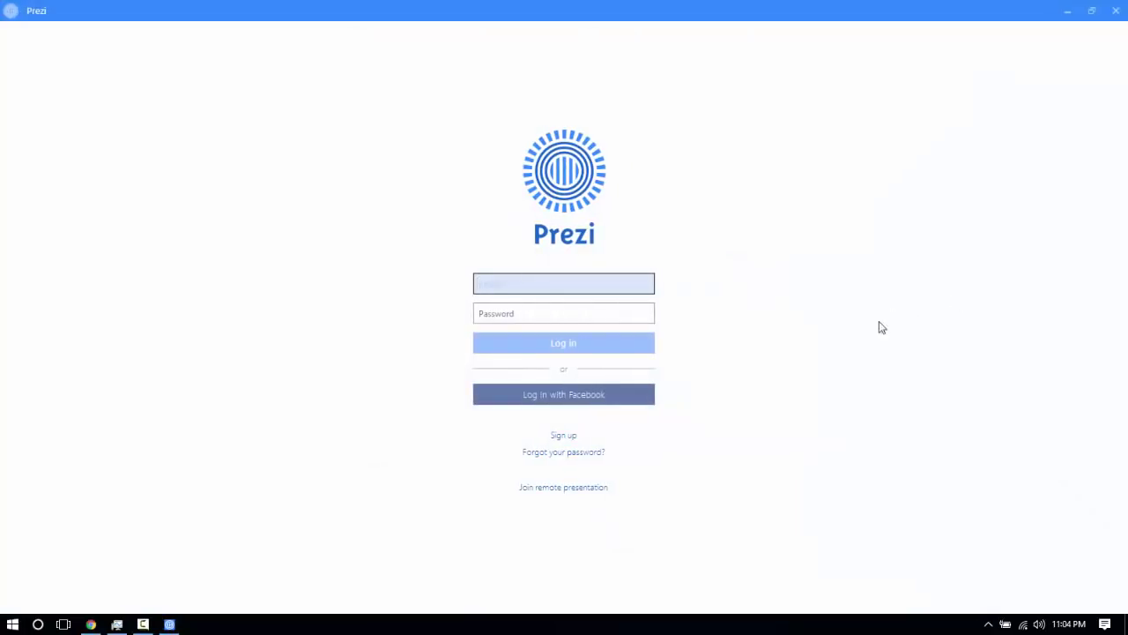
Go from the Prezi login screen to the sign-up website and continue with the free Basic plan
left_click(594, 285)
left_click(594, 312)
left_click(576, 286)
left_click(571, 436)
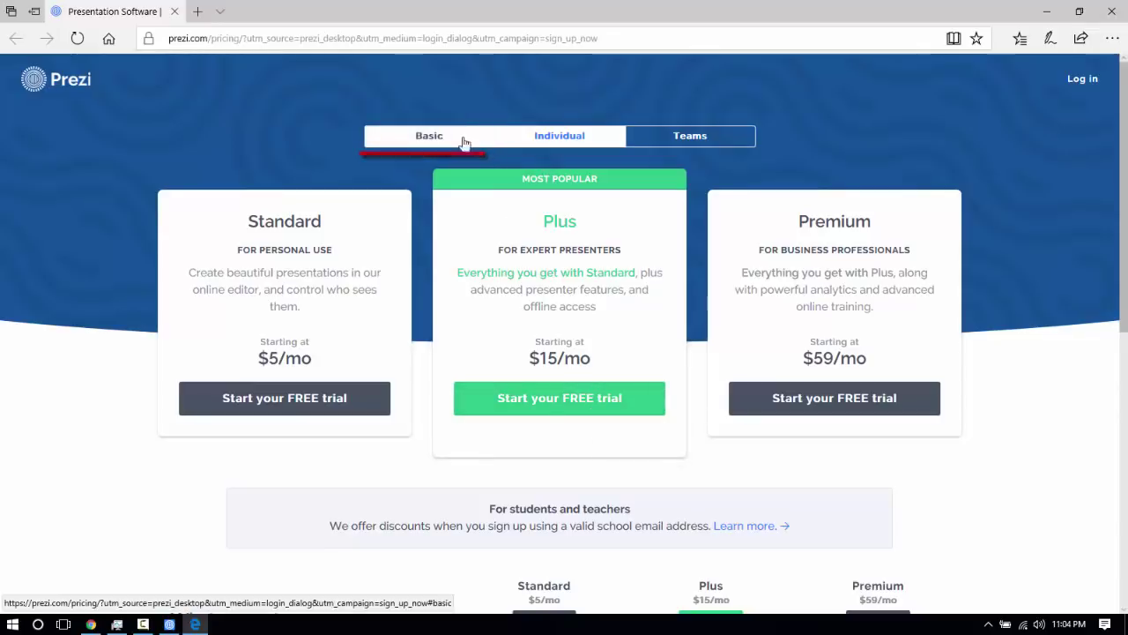
left_click(418, 136)
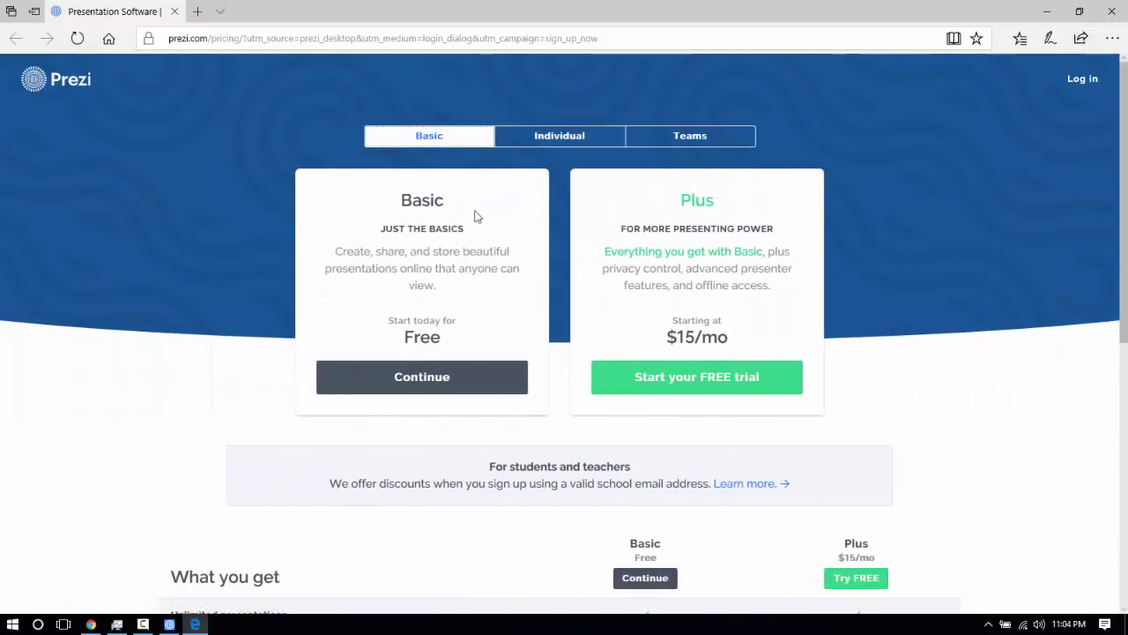
left_click(404, 376)
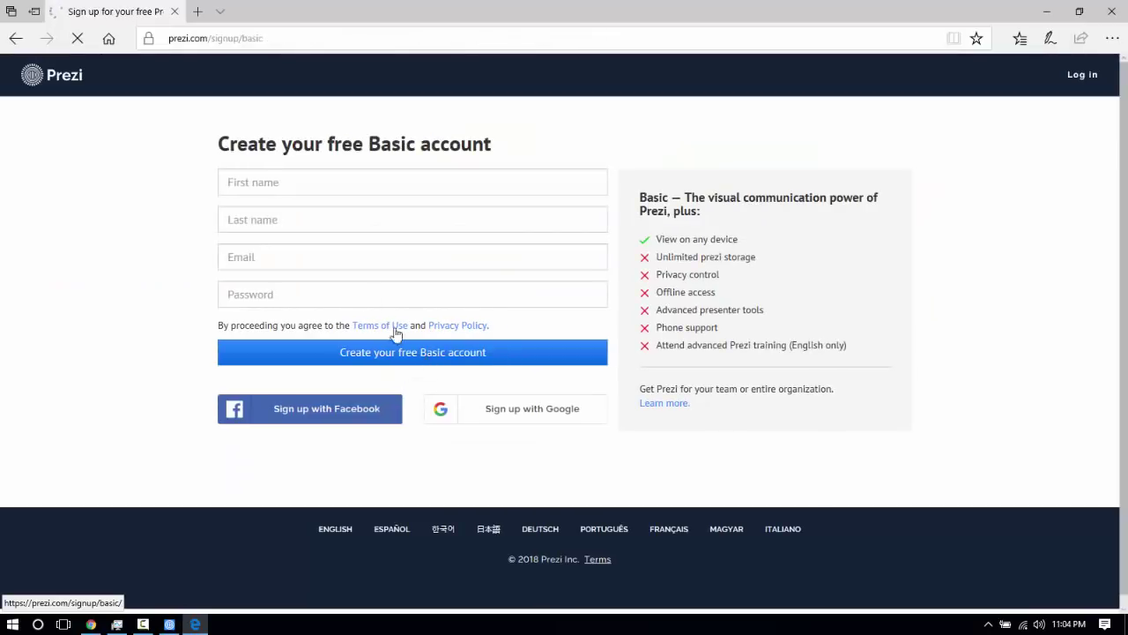
Look over the name, email and password fields of the Basic account form, and close the browser without filling them
left_click(308, 179)
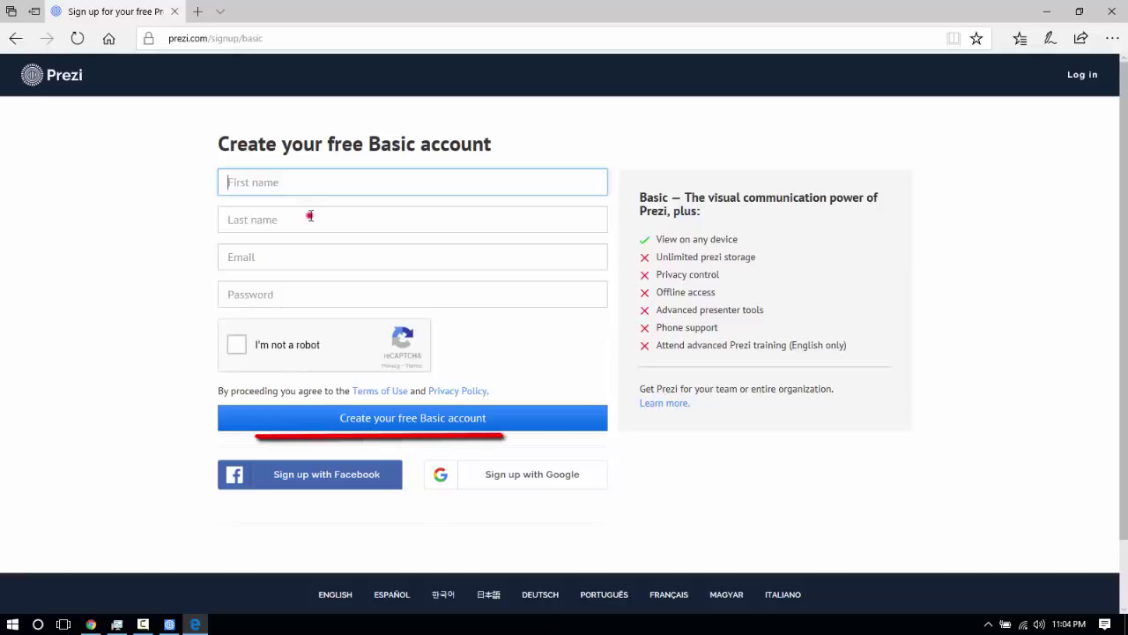
left_click(303, 257)
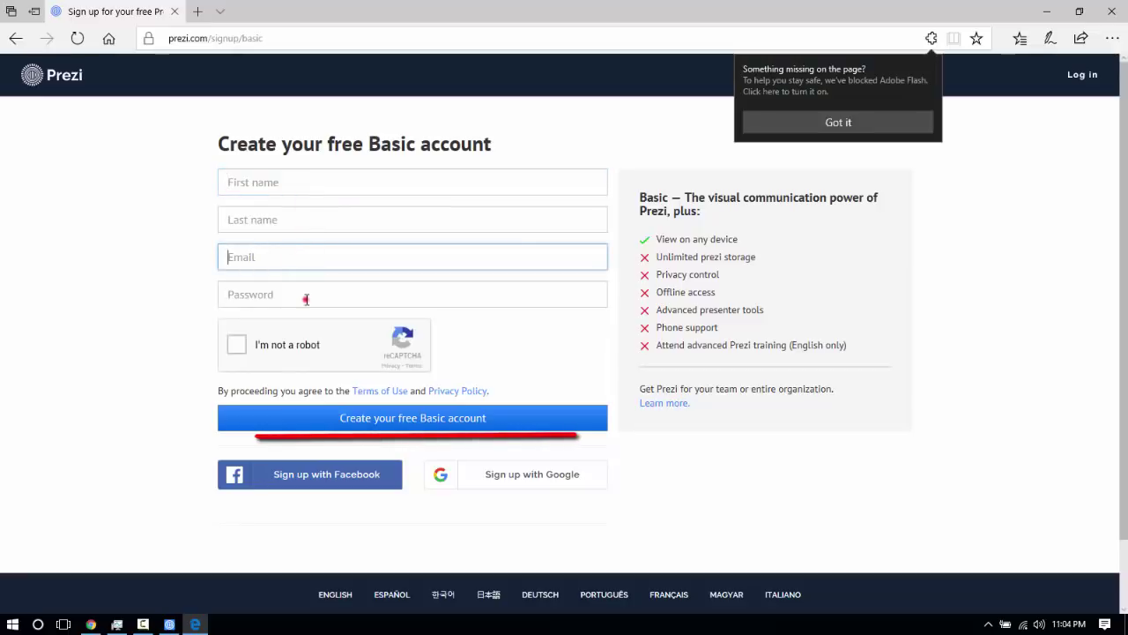
left_click(306, 296)
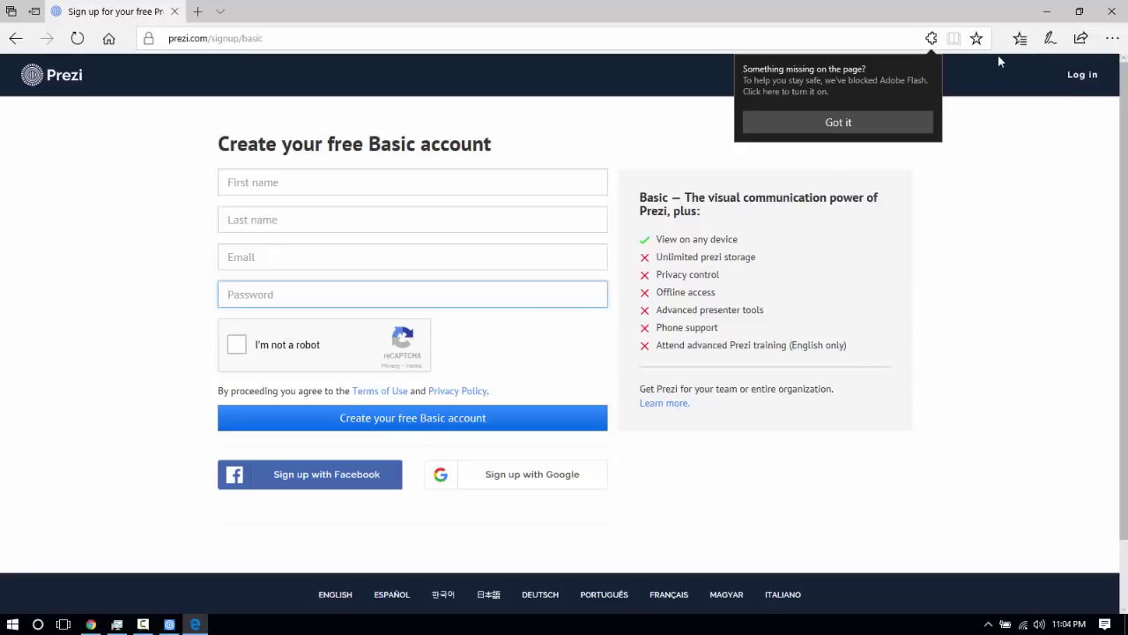
left_click(1110, 11)
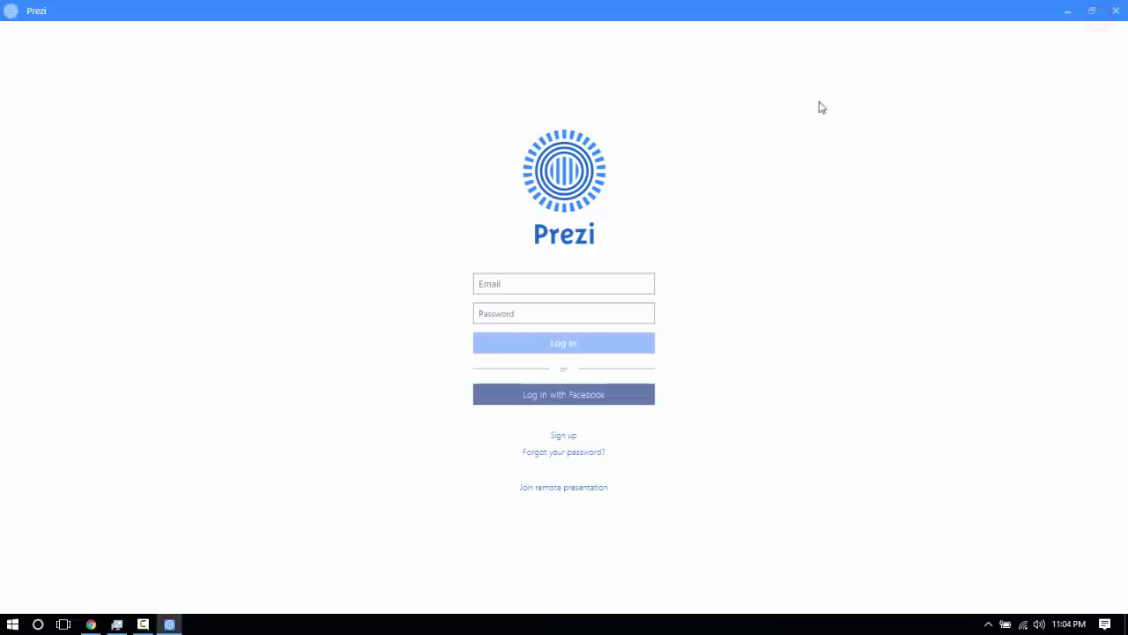
Log in to Prezi with the account email and password
left_click(541, 284)
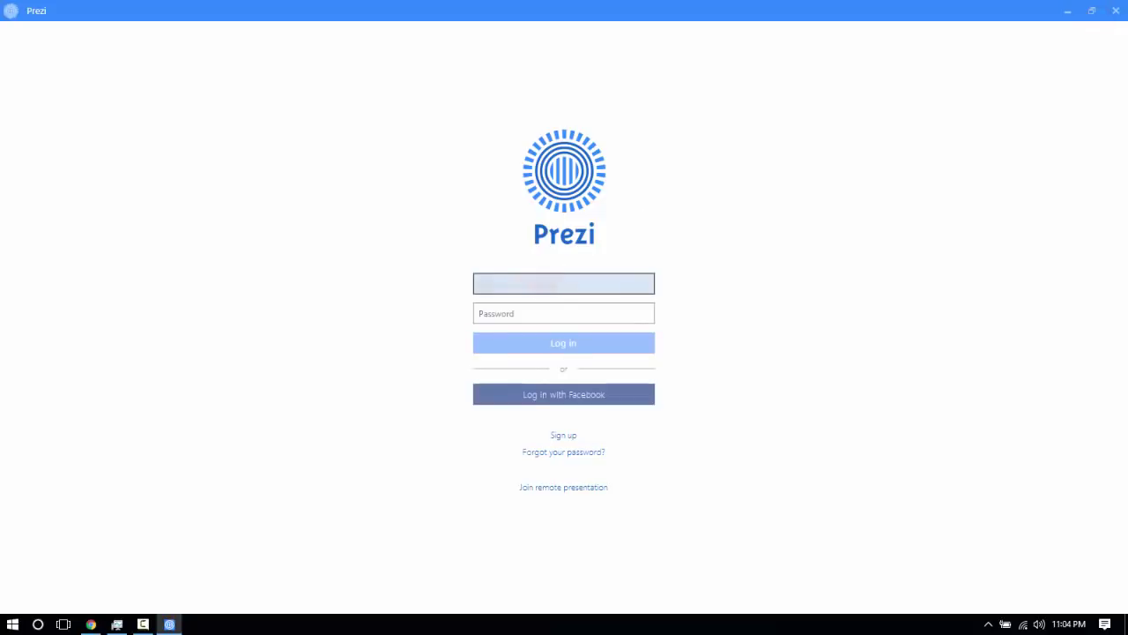
key("Tab")
type("•")
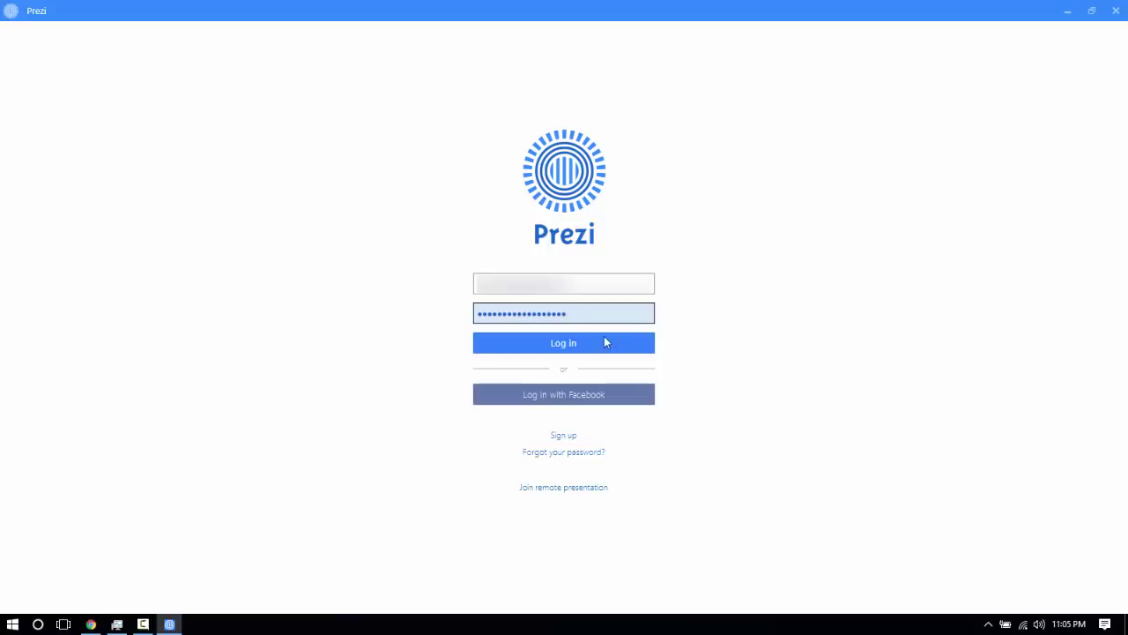
left_click(582, 348)
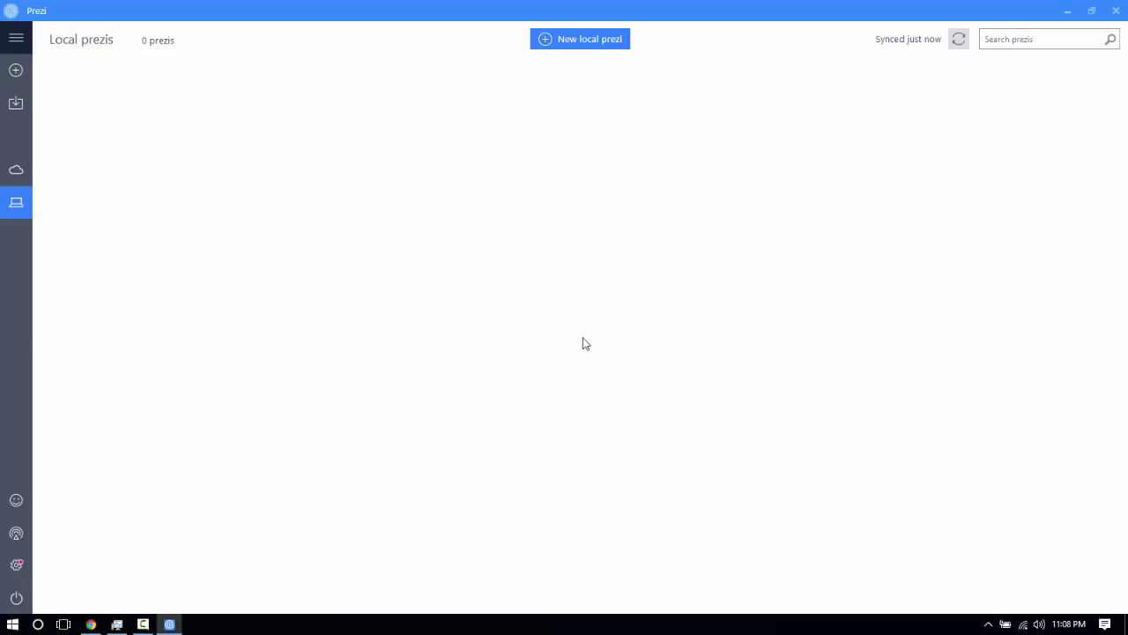
View the synced prezis, return to the local prezis, and create a new local prezi in a more central window
left_click(28, 177)
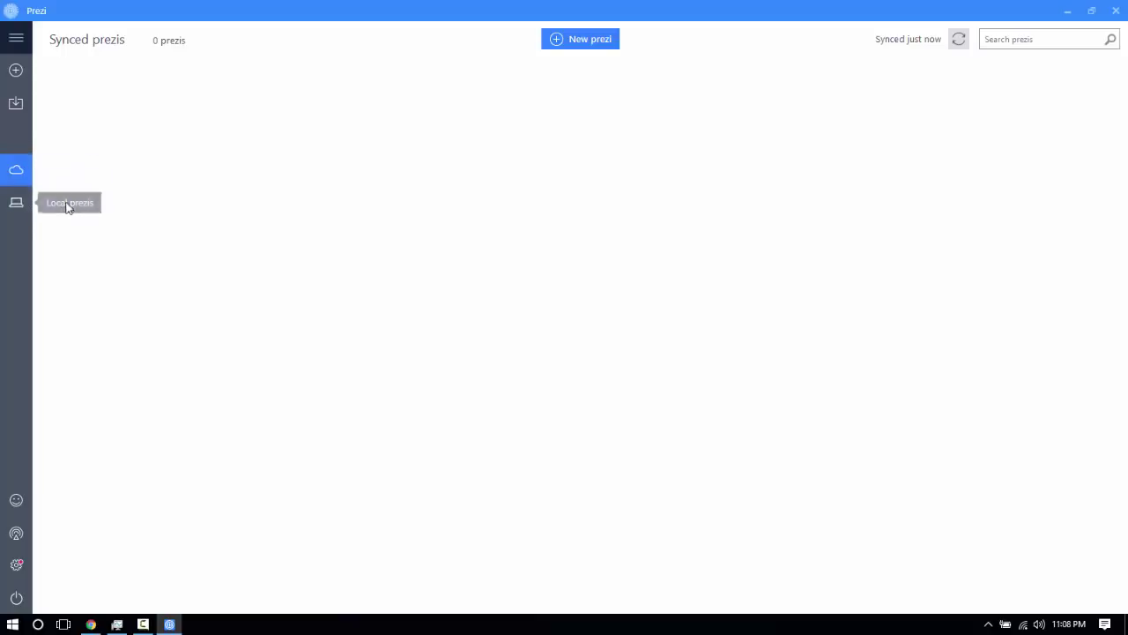
left_click(16, 203)
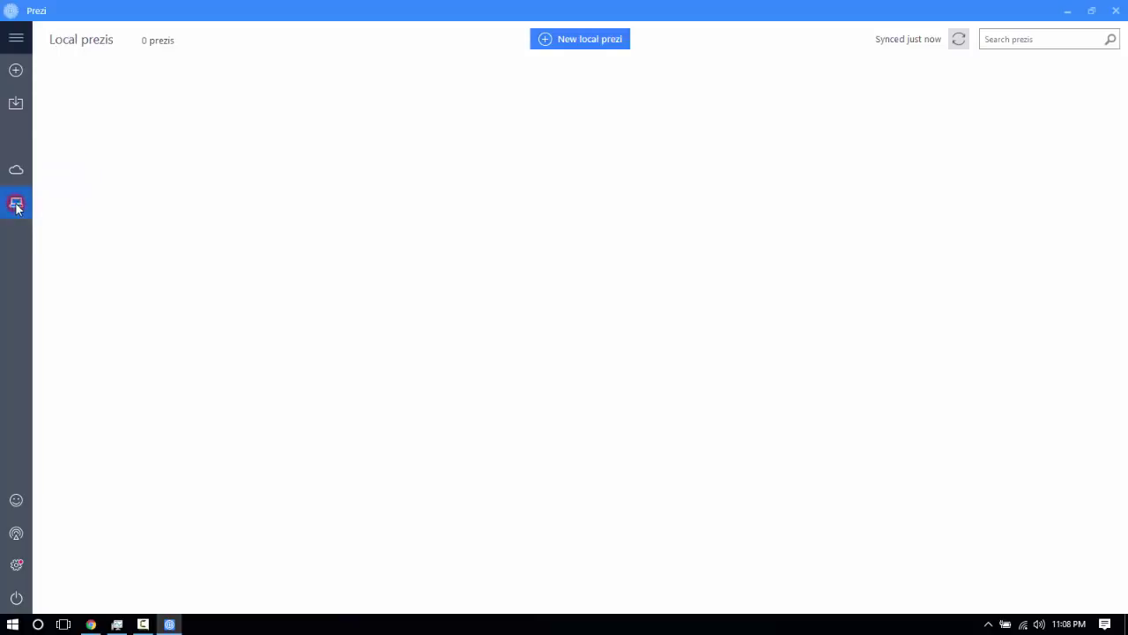
left_click(591, 44)
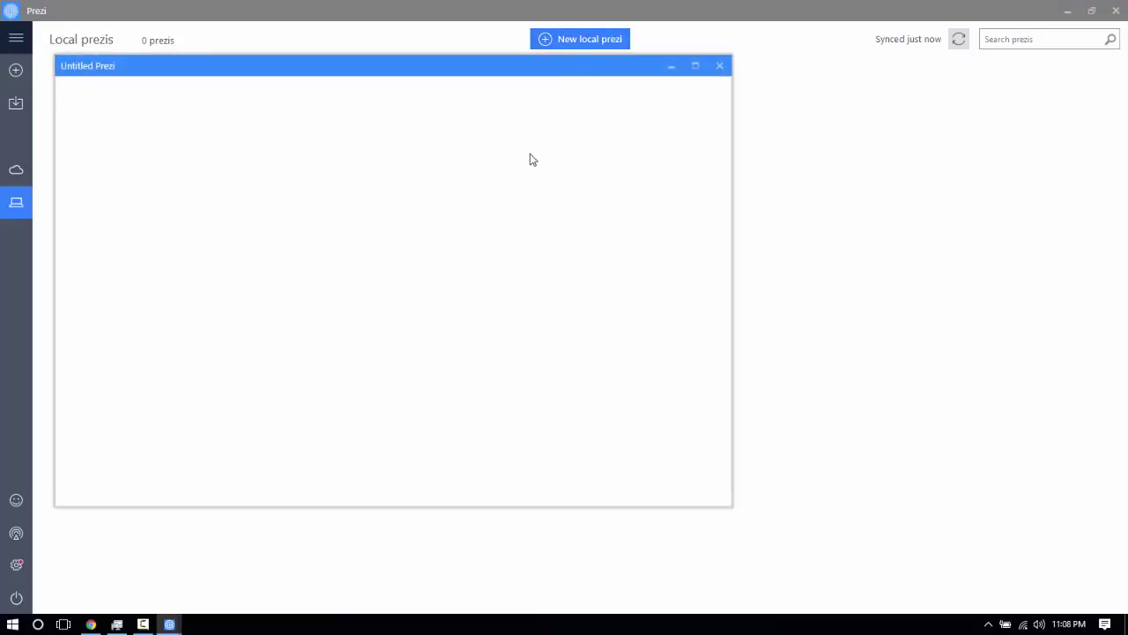
left_click_drag(435, 76, 642, 105)
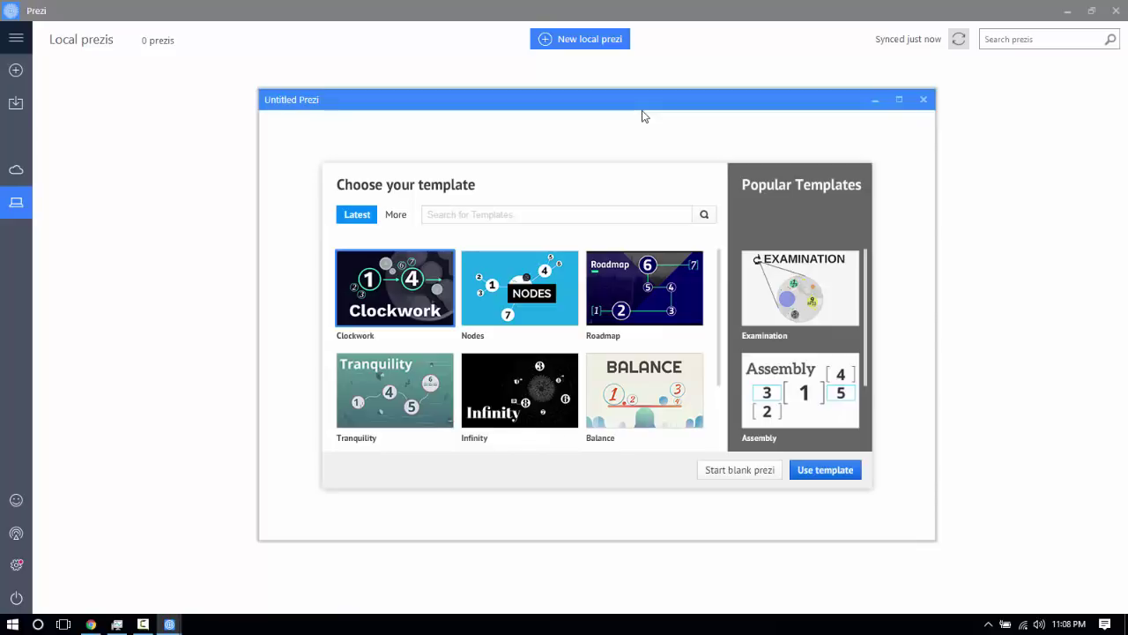
Look through the latest templates and the additional templates offered for the new prezi
scroll(648, 353, "down", 3)
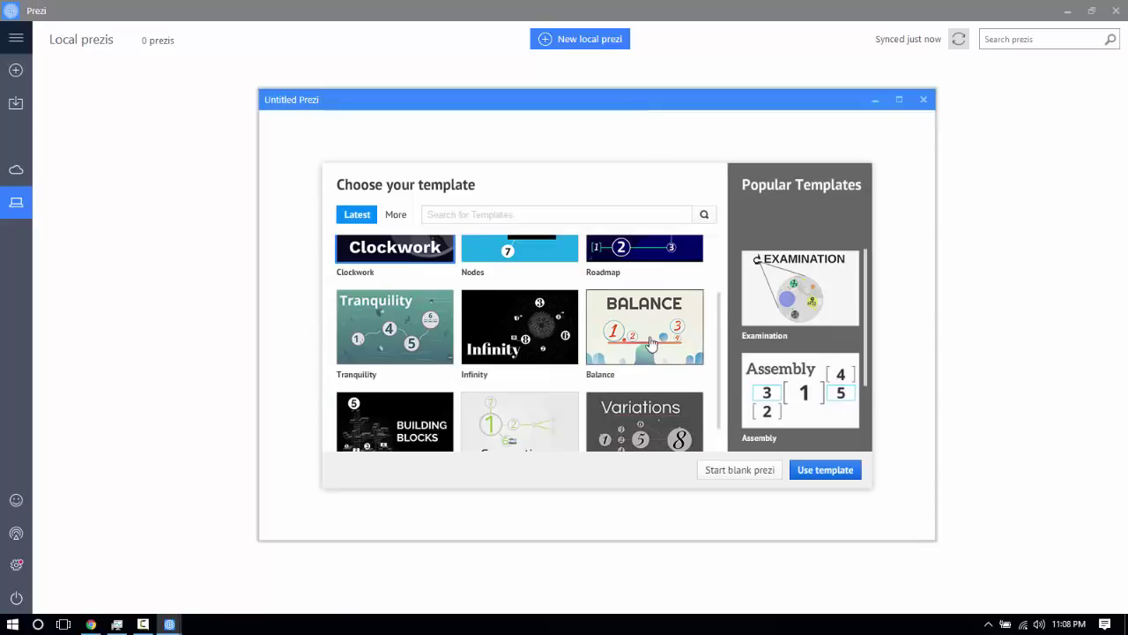
scroll(633, 352, "up", 3)
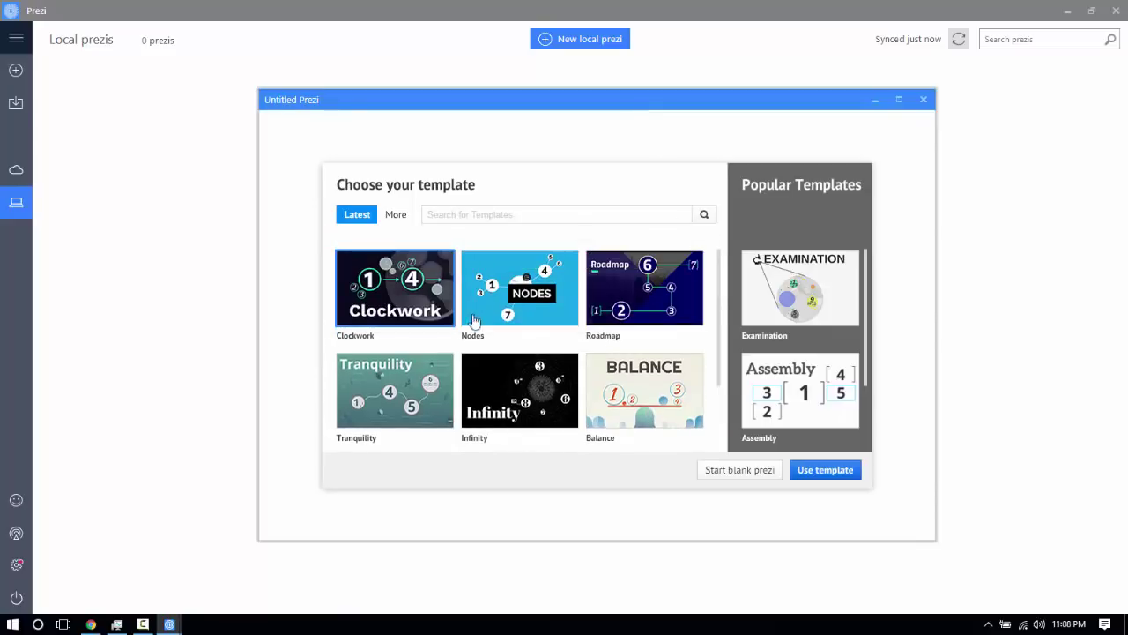
left_click(396, 216)
scroll(636, 339, "down", 5)
scroll(638, 337, "down", 10)
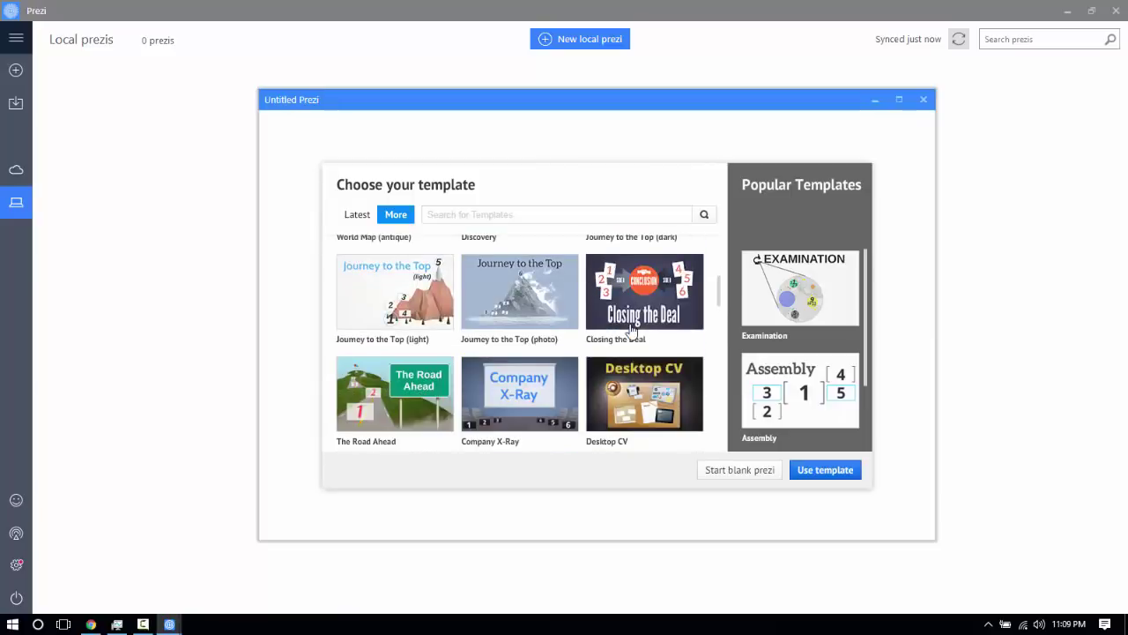
scroll(584, 315, "up", 6)
scroll(577, 313, "up", 5)
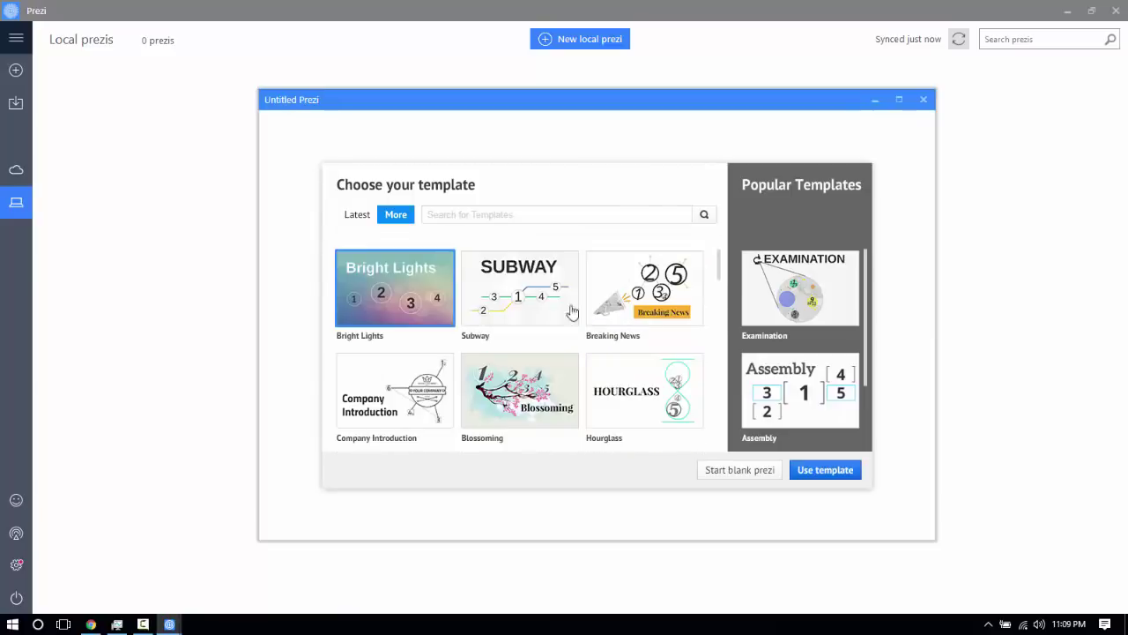
left_click(349, 218)
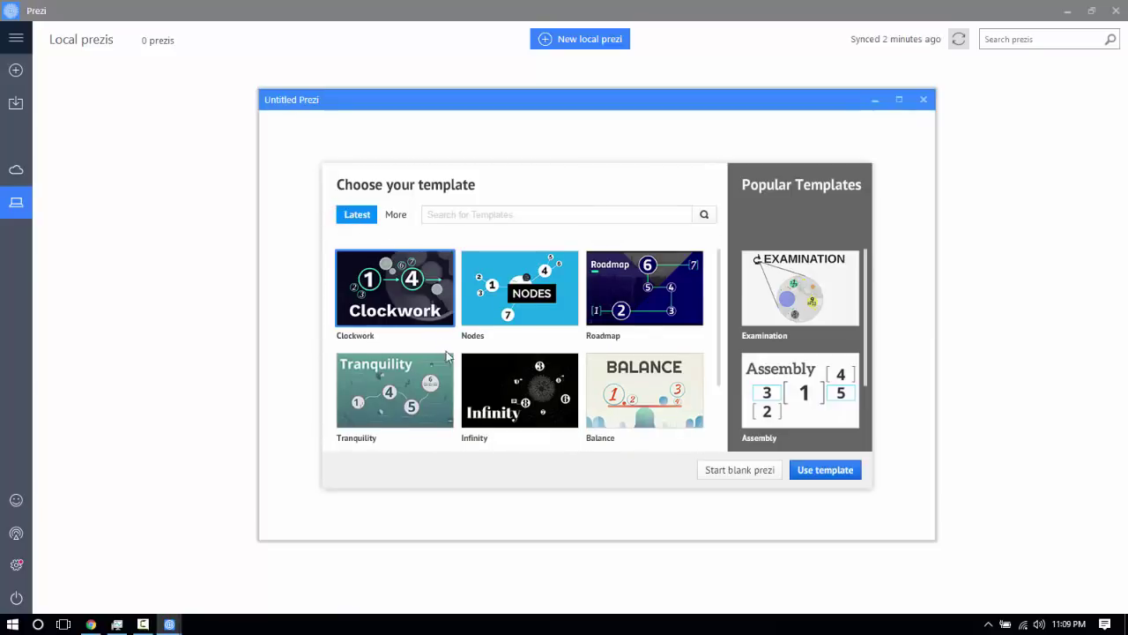
Create the prezi from the Nodes template and maximize its editor window
left_click(556, 286)
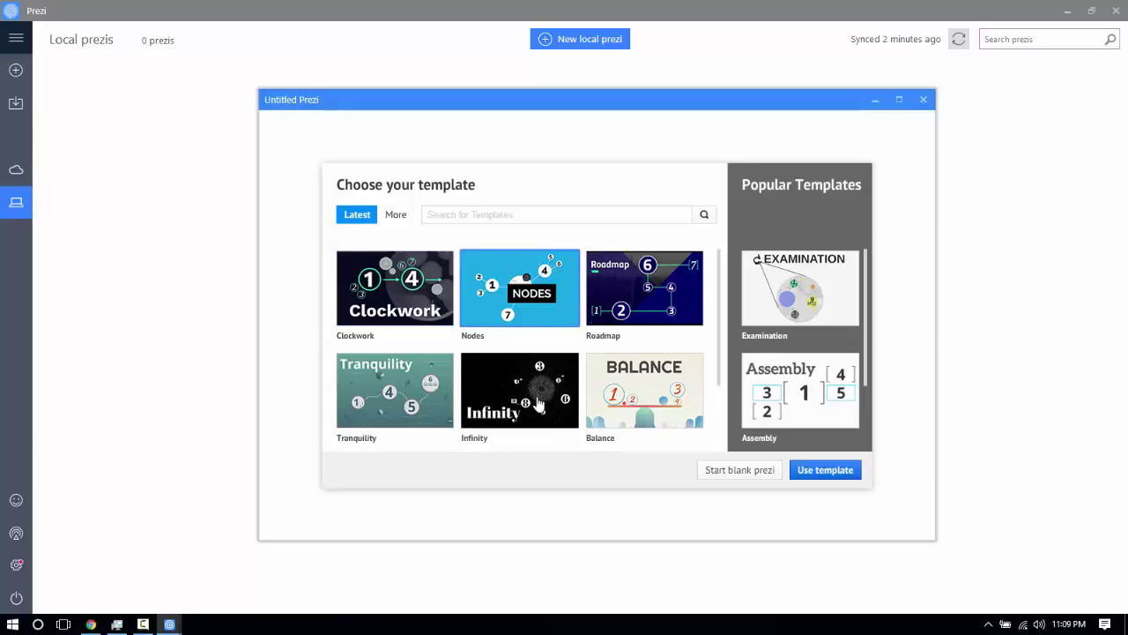
left_click(812, 477)
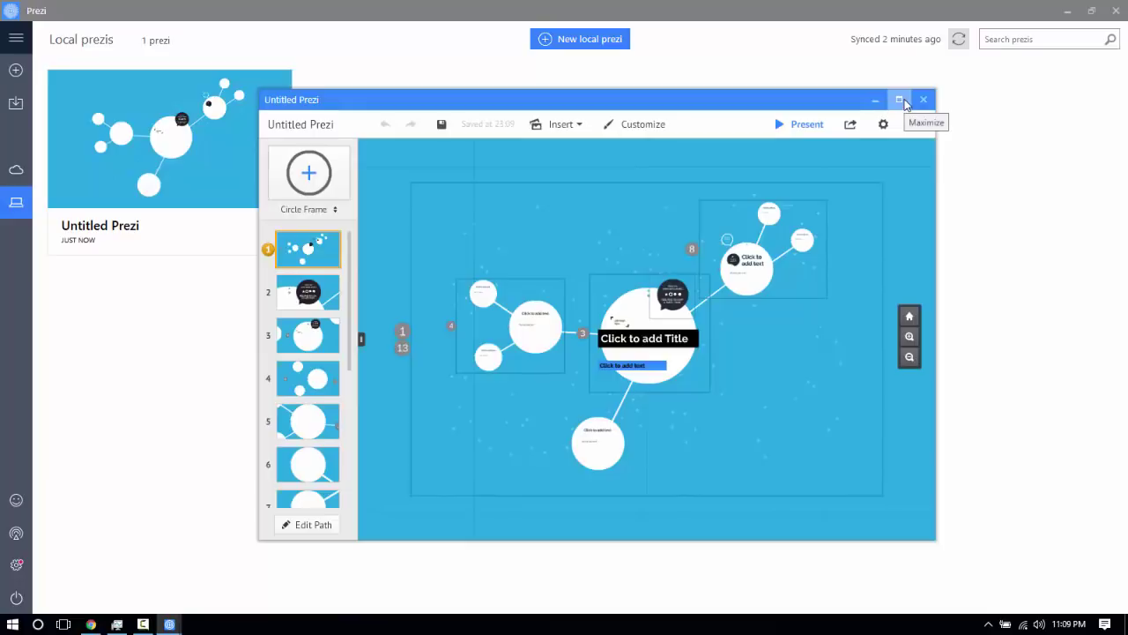
left_click(904, 101)
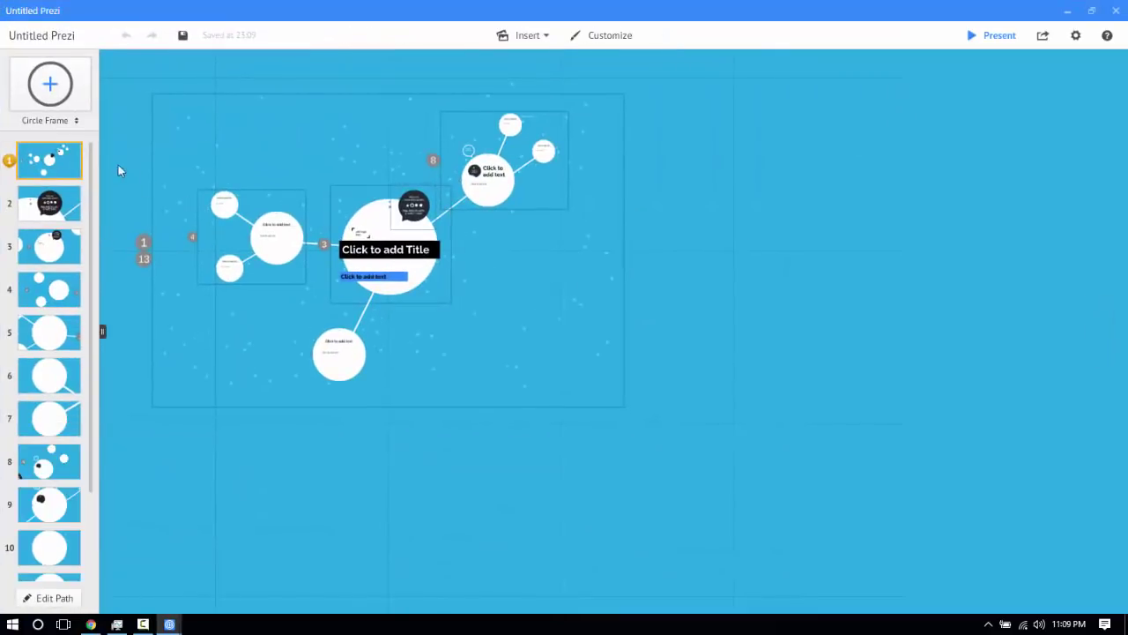
Replace the central title placeholder with "THIS IS SOME TEXT" and widen its text box to fit on one line
left_click(54, 173)
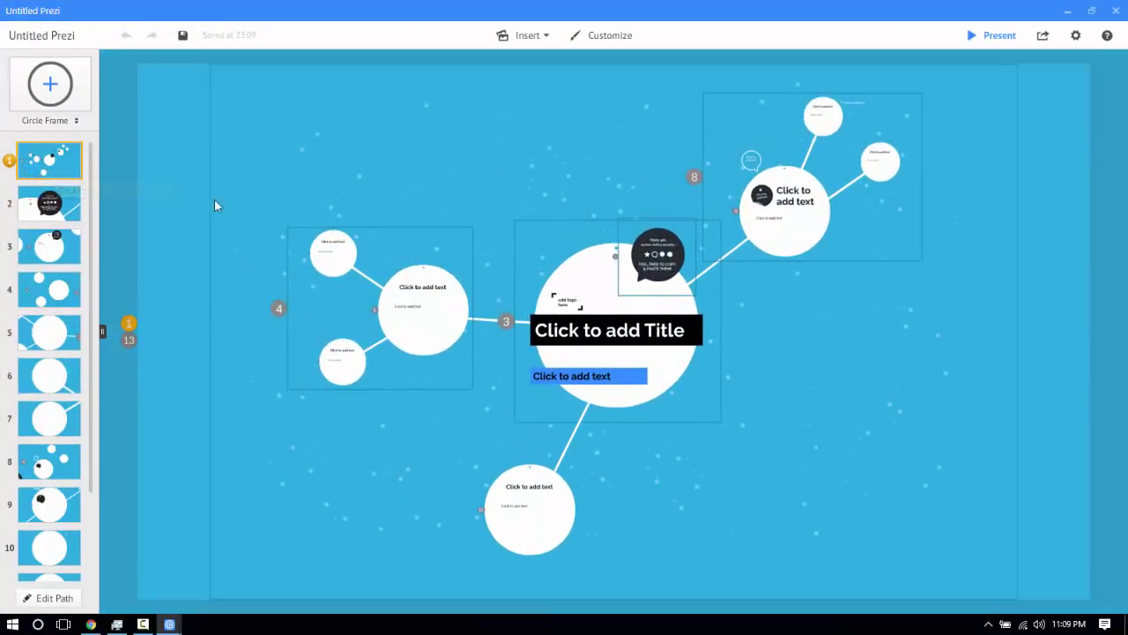
left_click(602, 335)
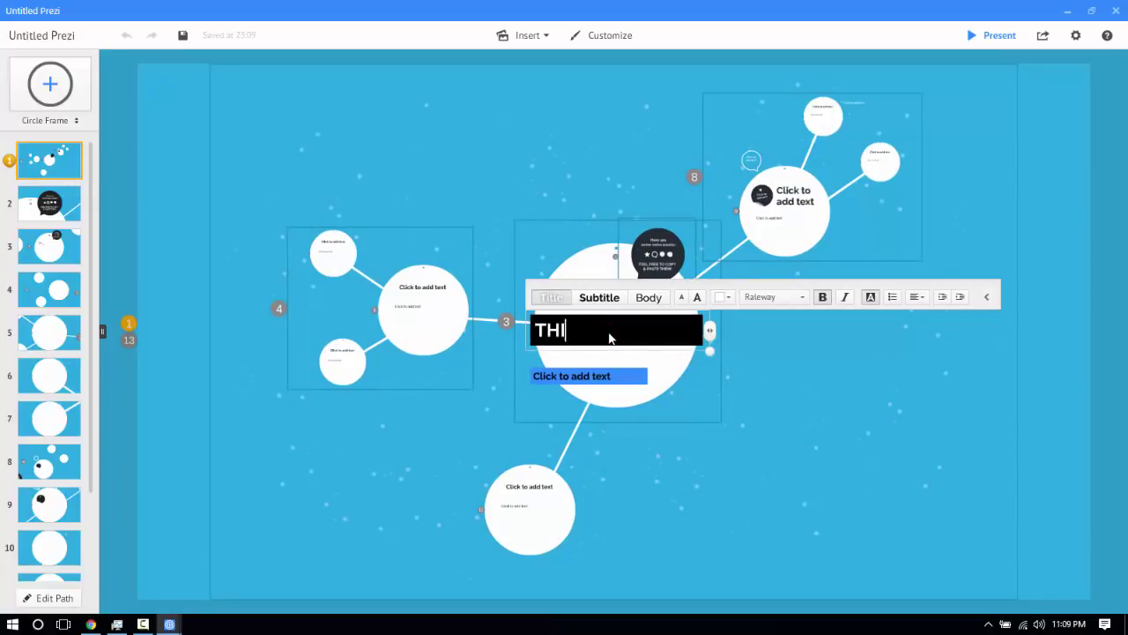
type("THIS IS SOME TE")
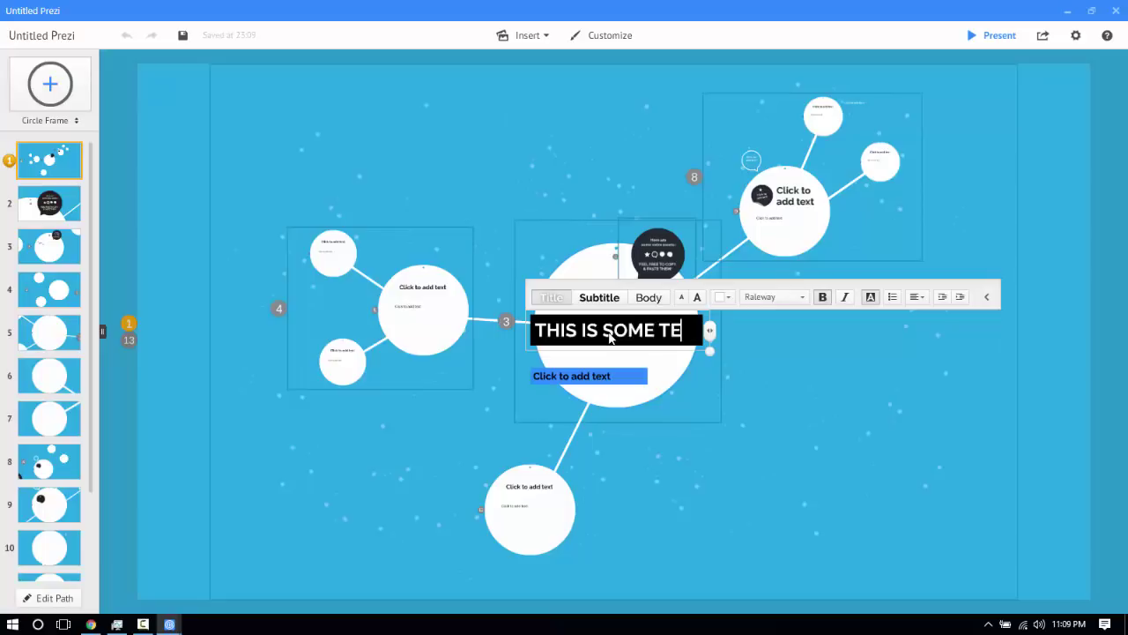
type("XT")
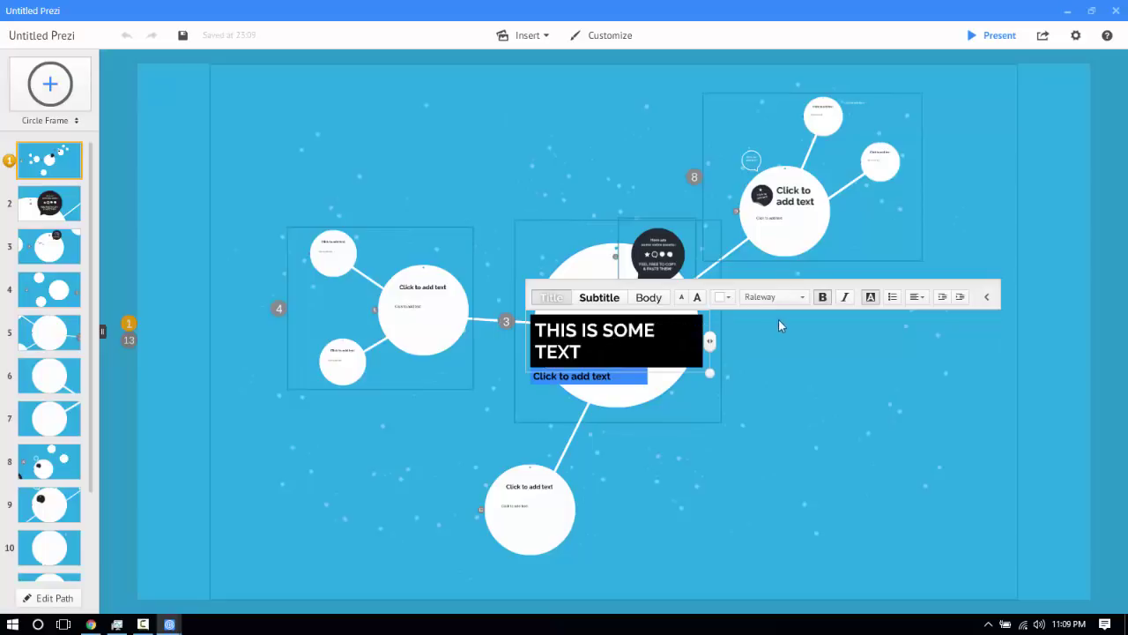
left_click_drag(712, 344, 730, 350)
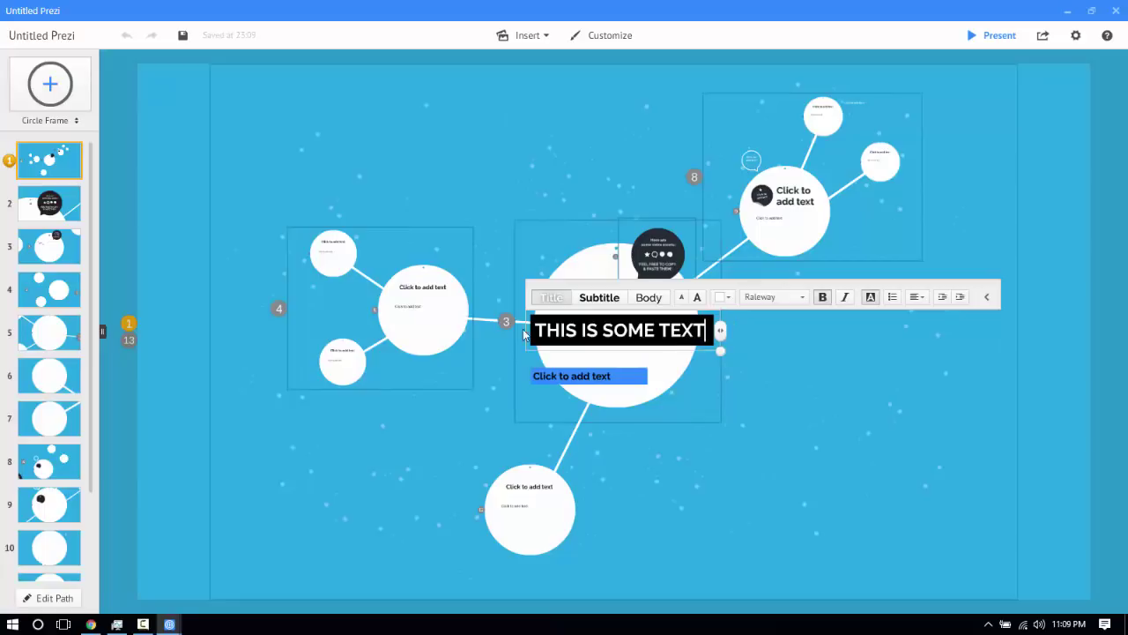
left_click(868, 358)
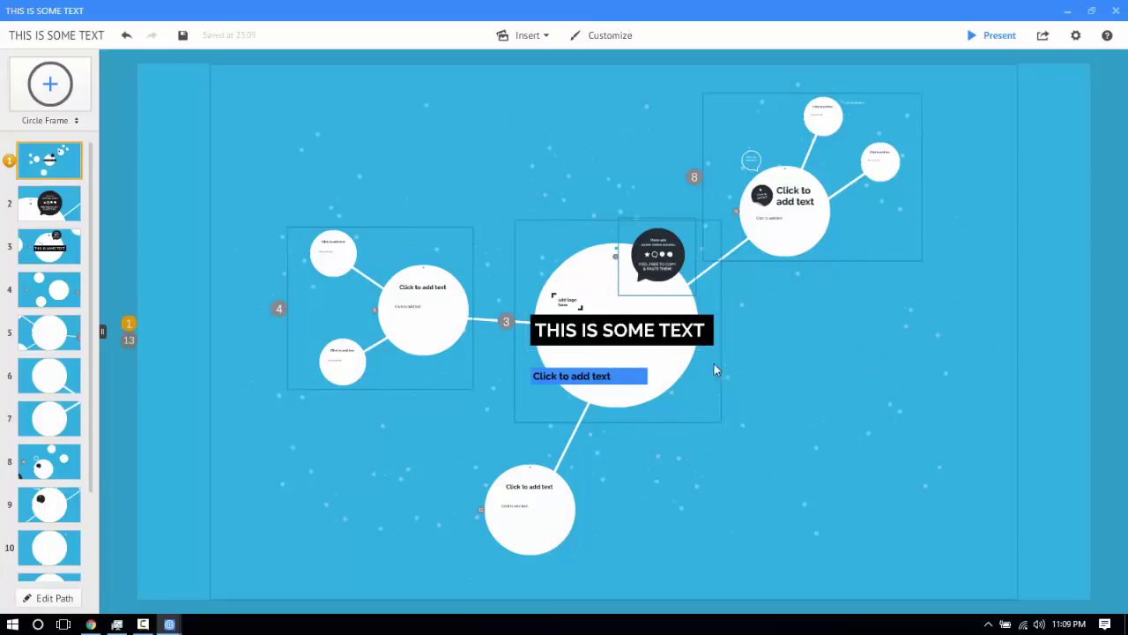
Step through path points 2 to 10 of the prezi to examine each frame's layout and placeholders
left_click(61, 195)
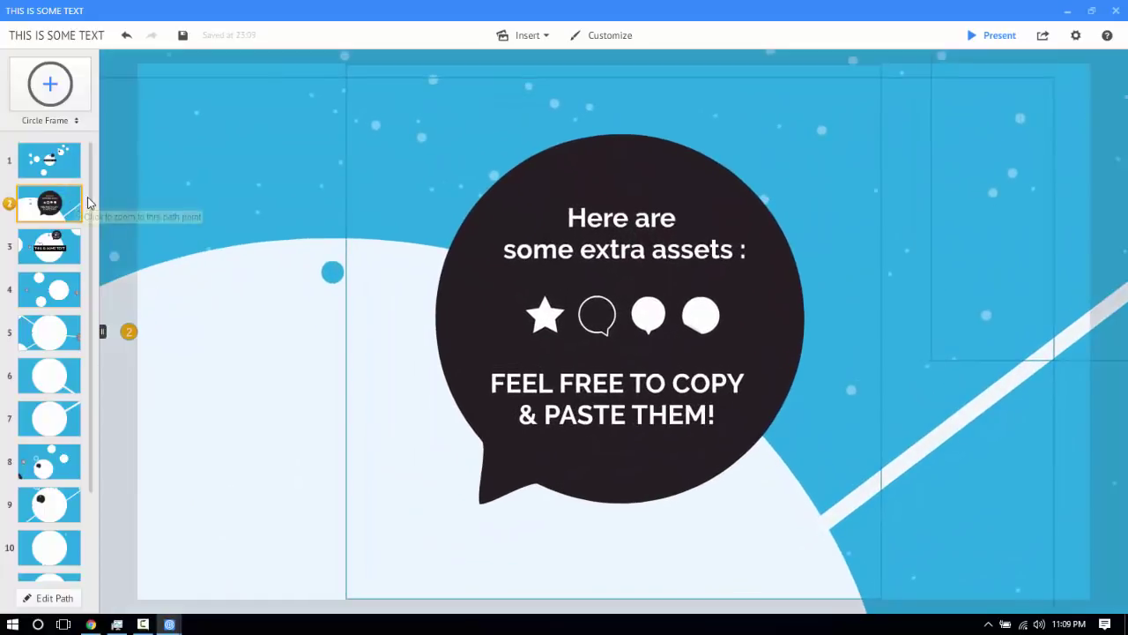
left_click(623, 252)
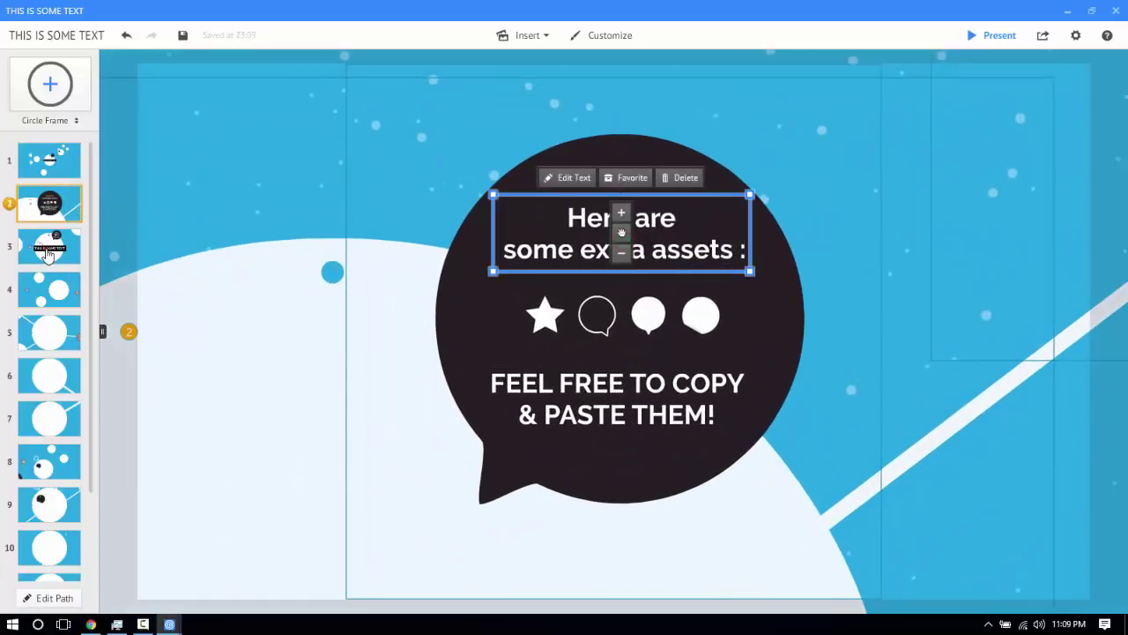
left_click(49, 253)
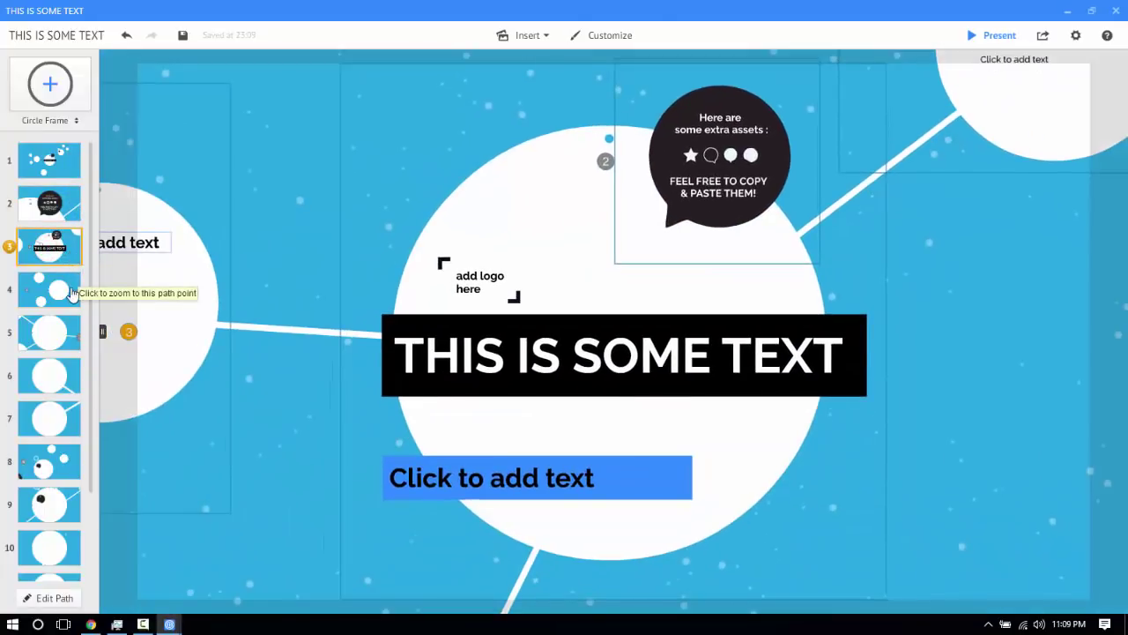
left_click(72, 293)
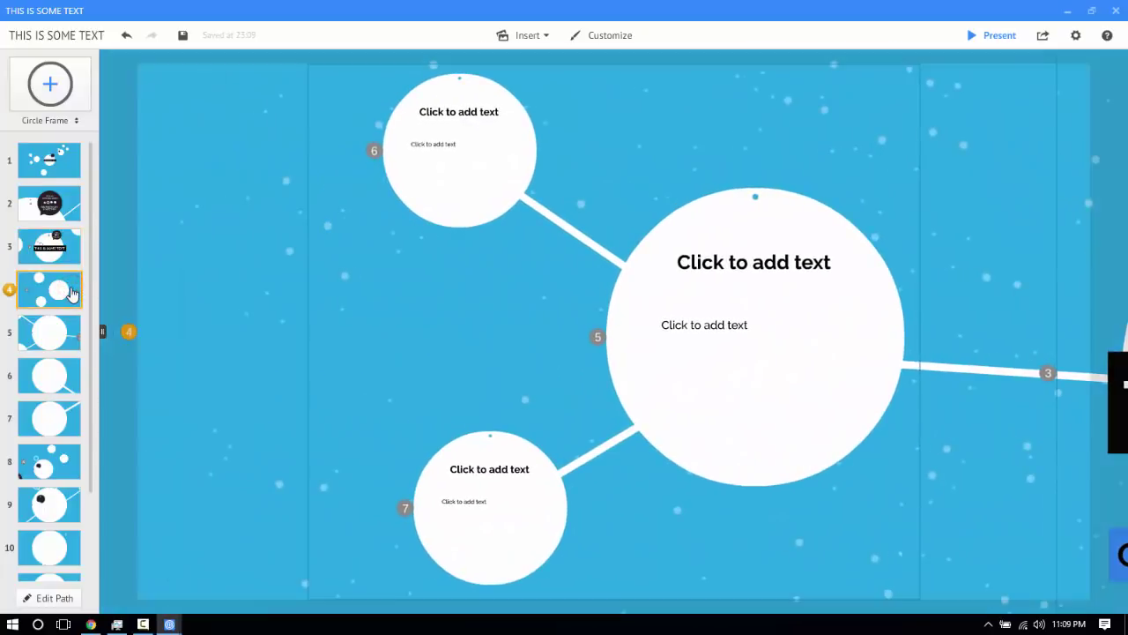
left_click(60, 333)
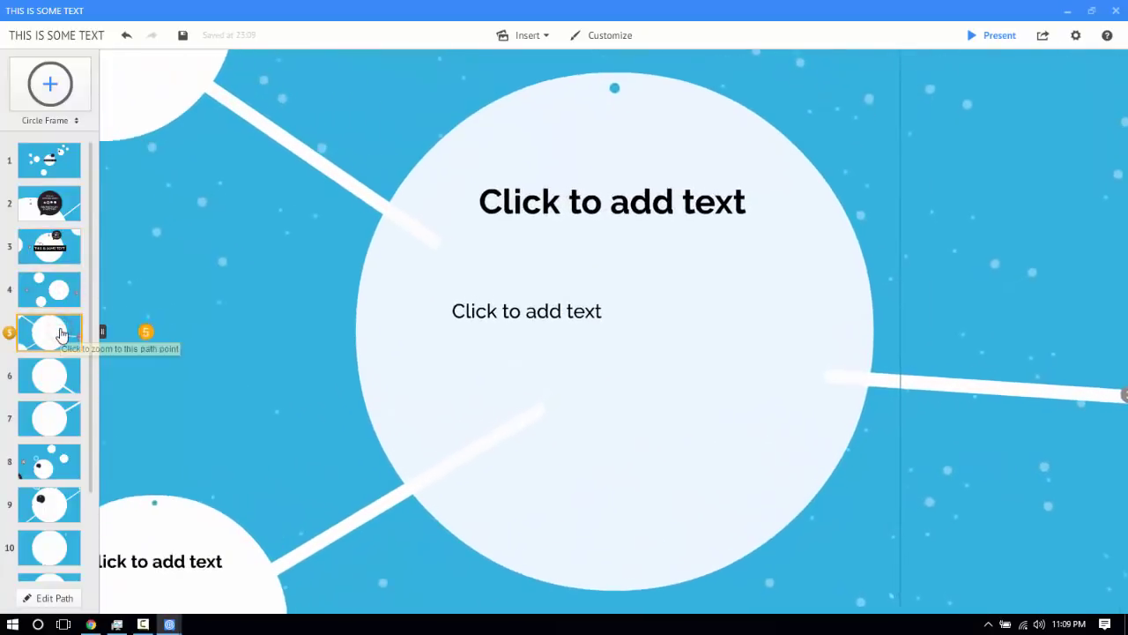
left_click(62, 364)
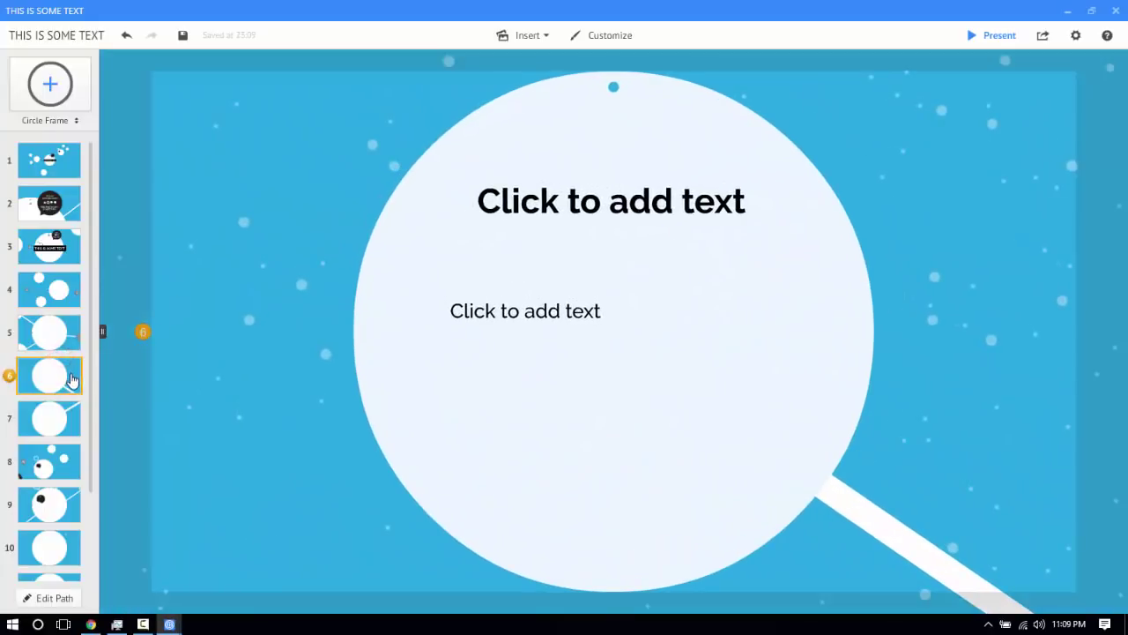
left_click(60, 414)
left_click(56, 460)
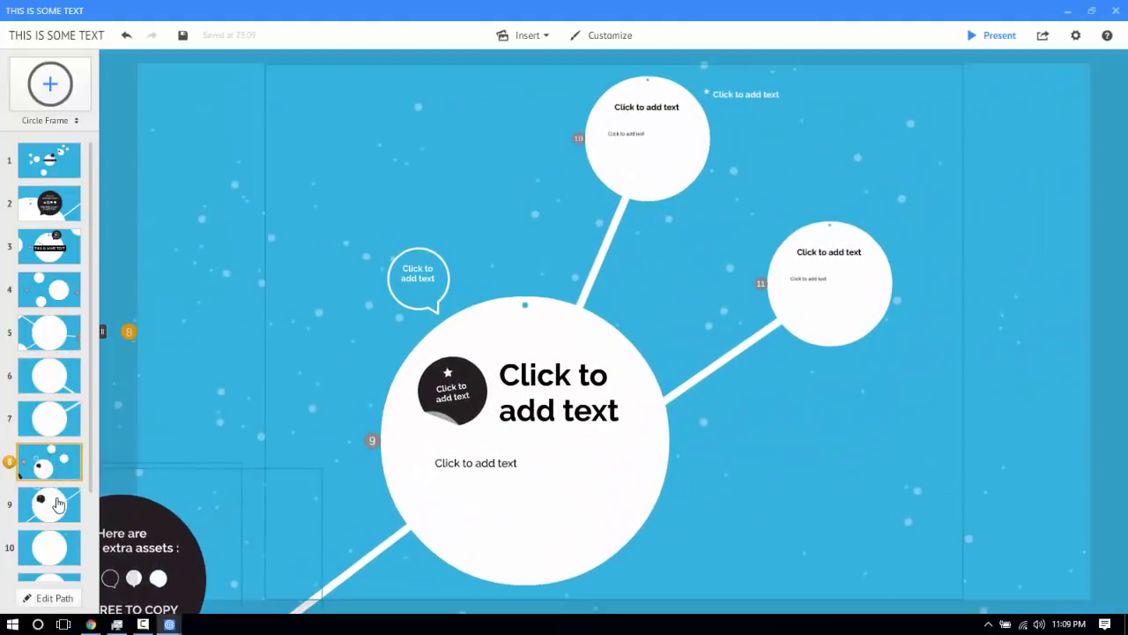
left_click(53, 503)
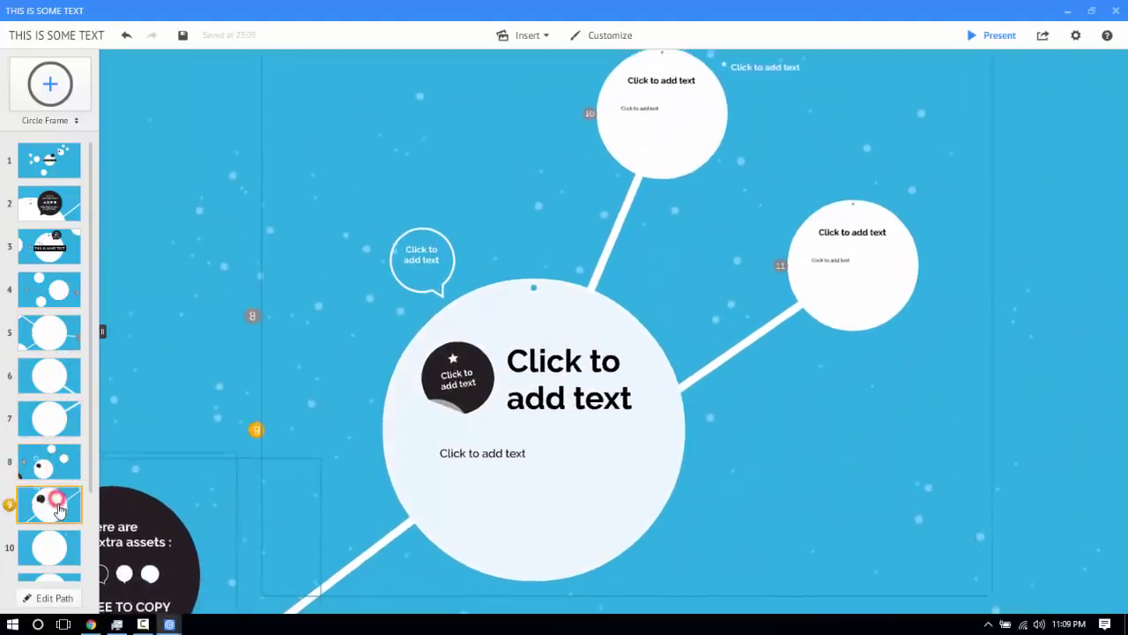
scroll(51, 493, "down", 1)
left_click(51, 487)
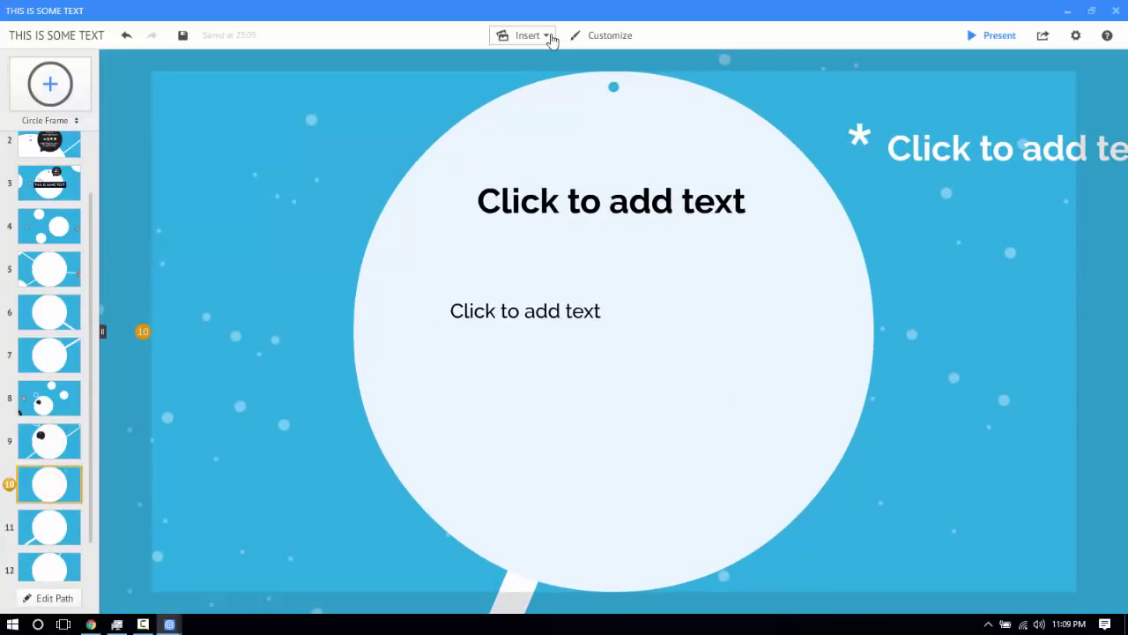
Look over the content types available to insert and the background and theme options for customizing the prezi
left_click(535, 40)
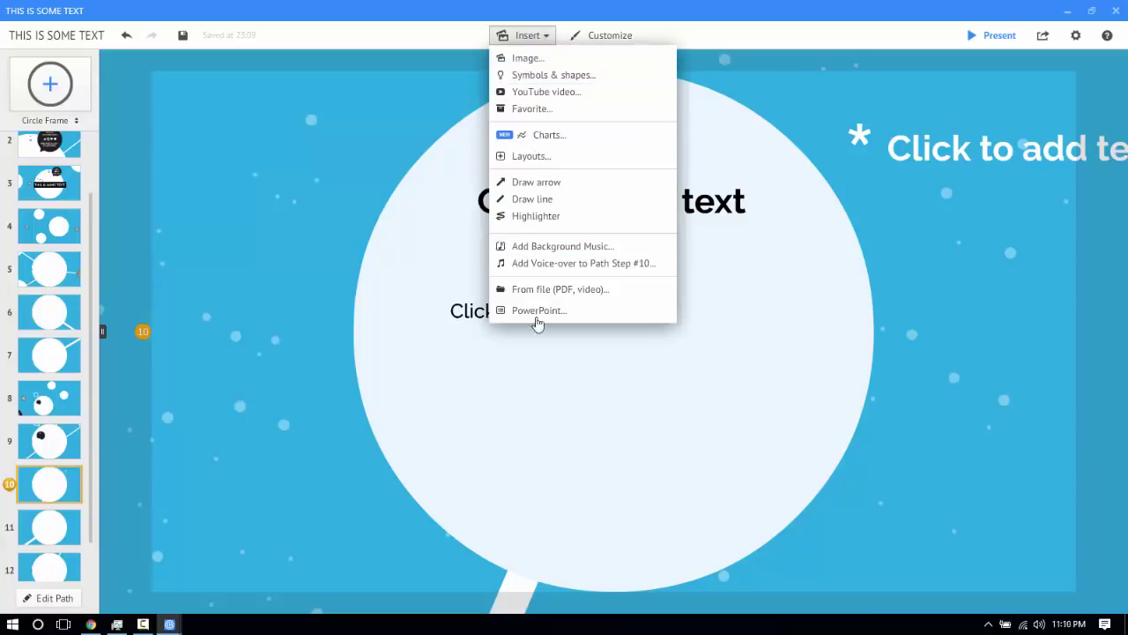
left_click(383, 107)
left_click(597, 37)
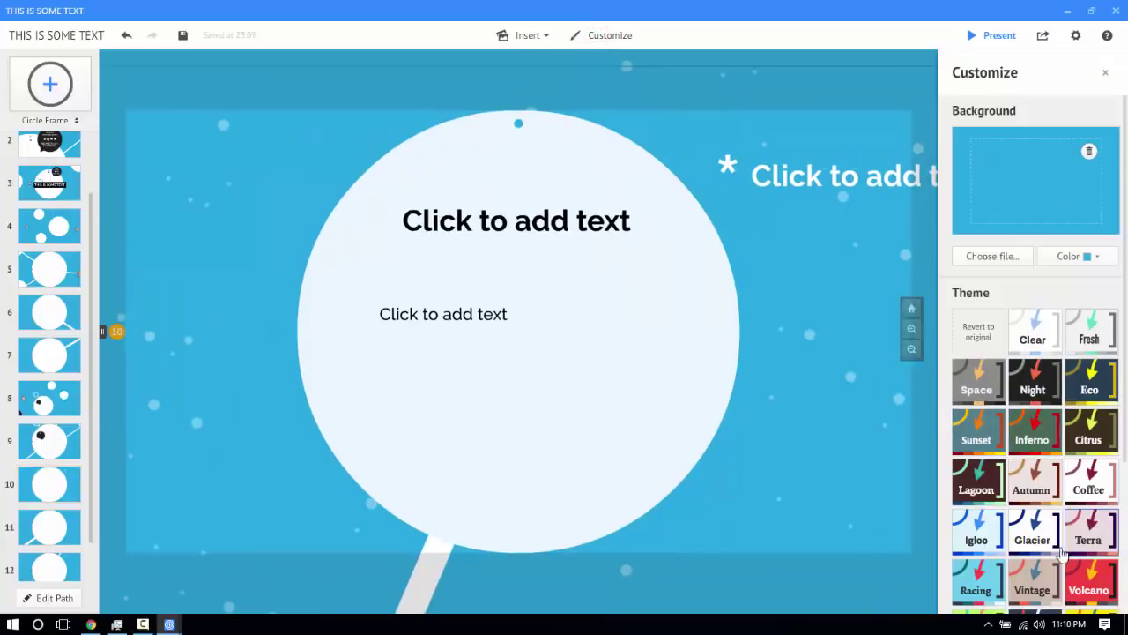
left_click(867, 292)
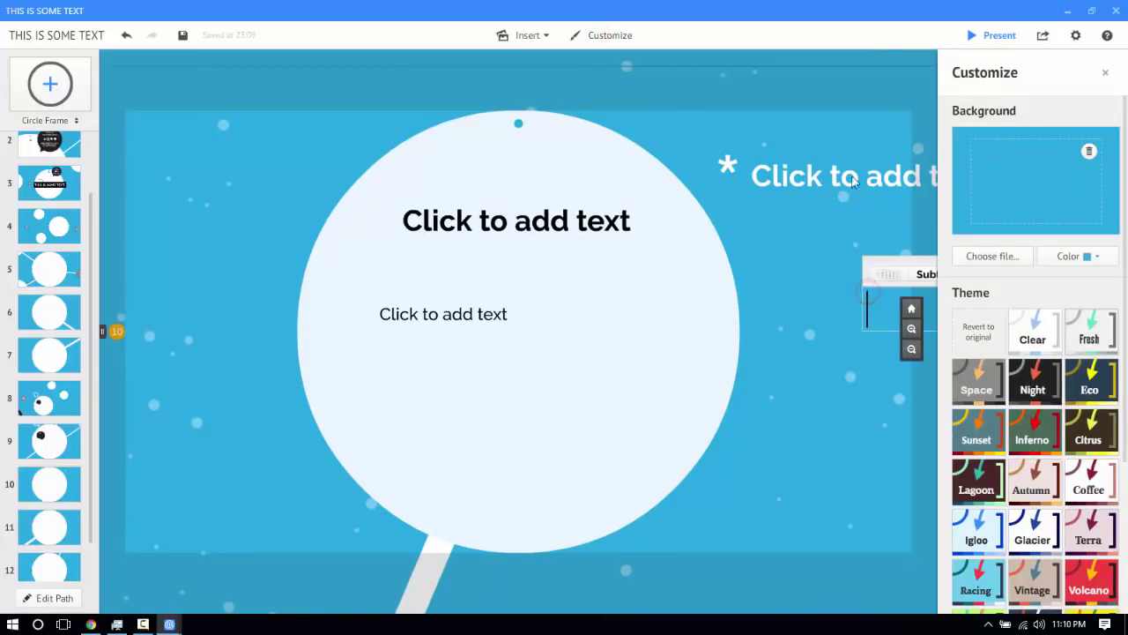
left_click(862, 117)
left_click(1109, 77)
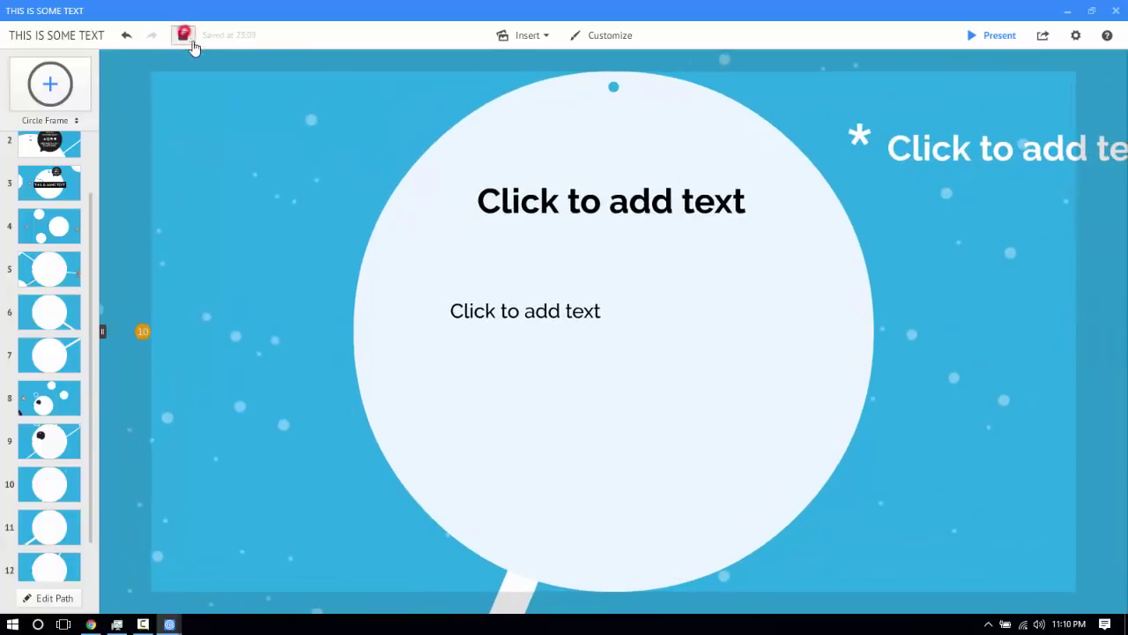
Check the share and export options, and present the prezi full screen, zooming in on the central title circle
left_click(1045, 35)
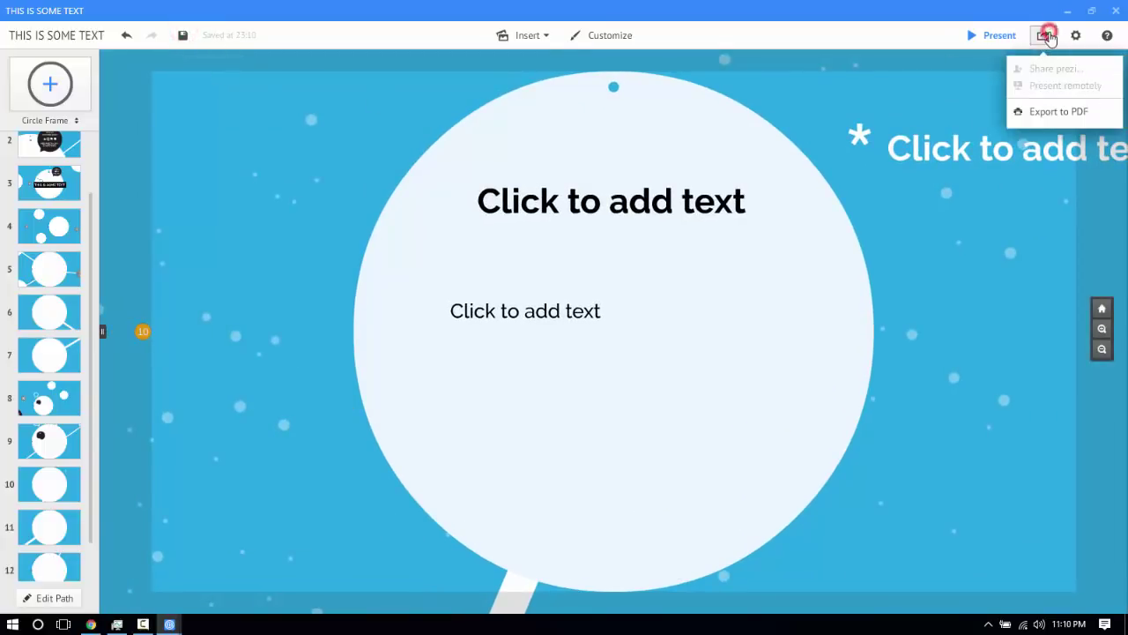
left_click(993, 37)
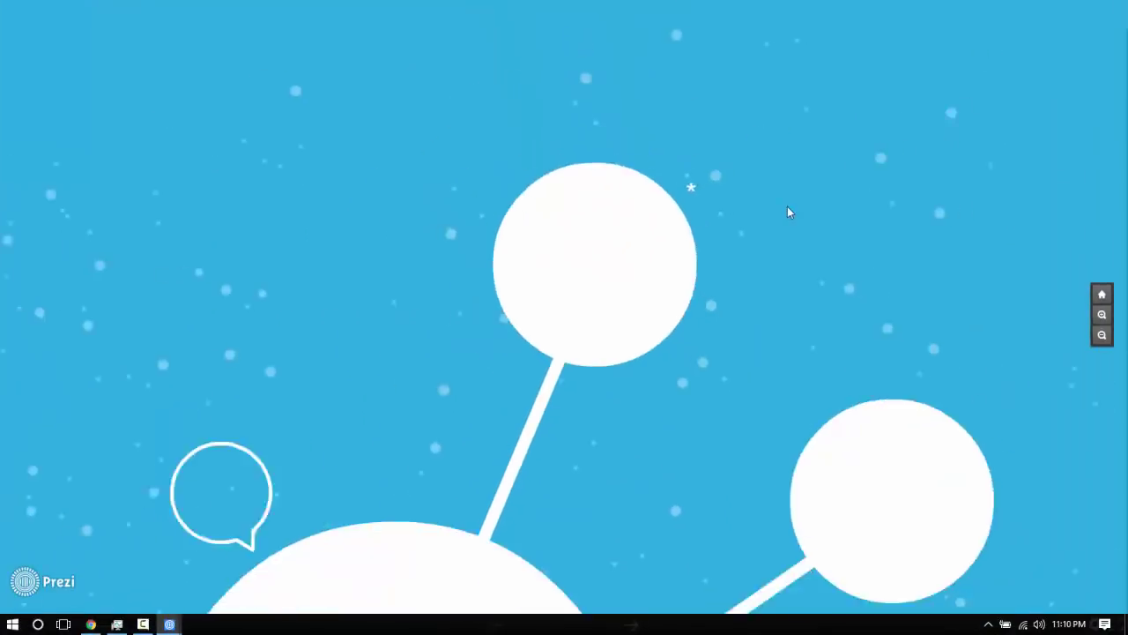
left_click(581, 308)
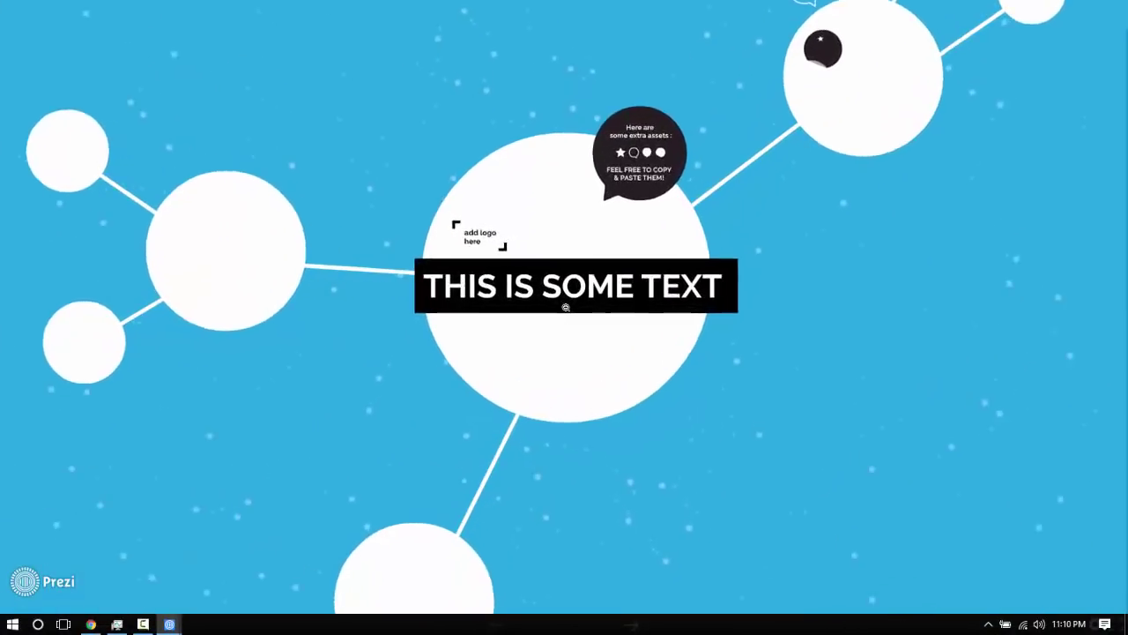
scroll(571, 272, "down", 5)
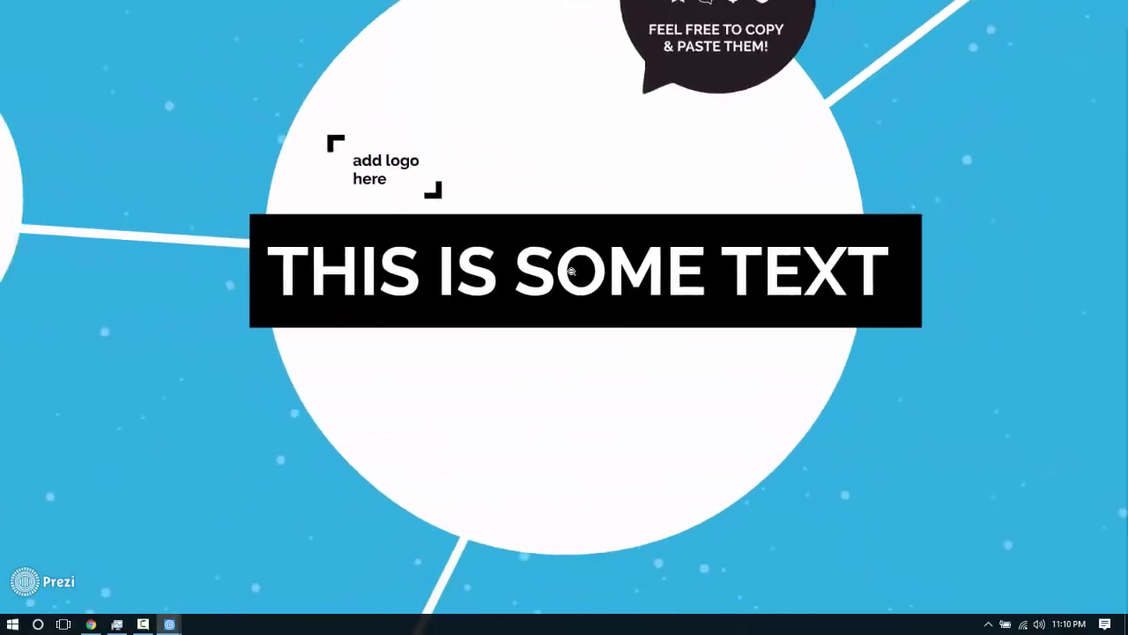
Zoom out and advance the full-screen presentation through its path from the extra-assets bubble to the outer circles, and exit presenting
scroll(576, 281, "down", 3)
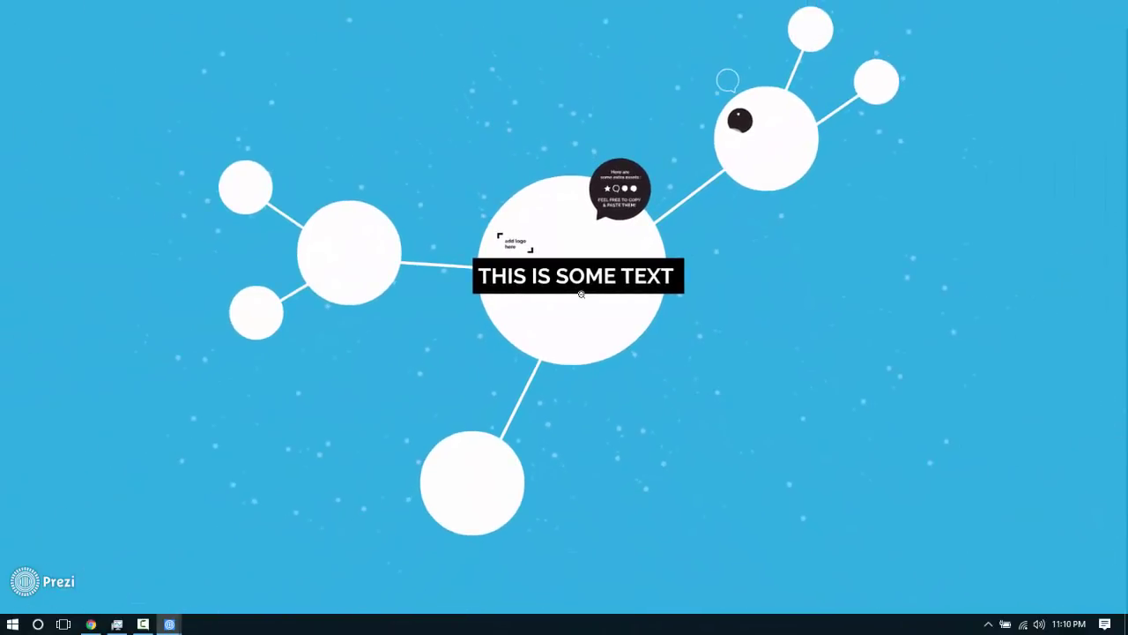
key("Right")
key("Right")
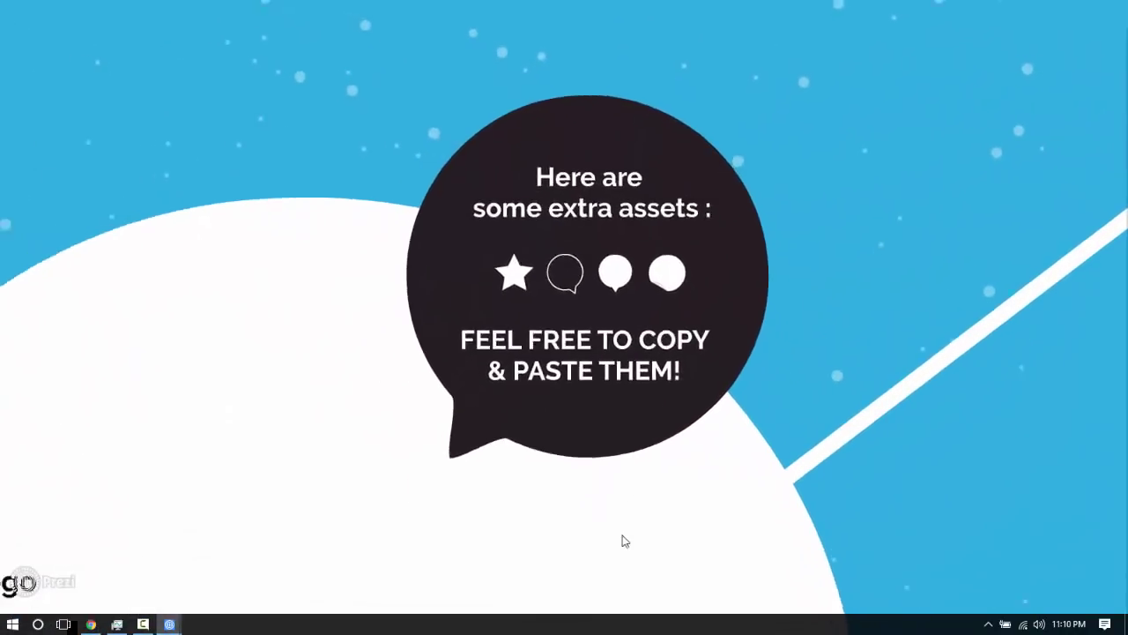
key("Right")
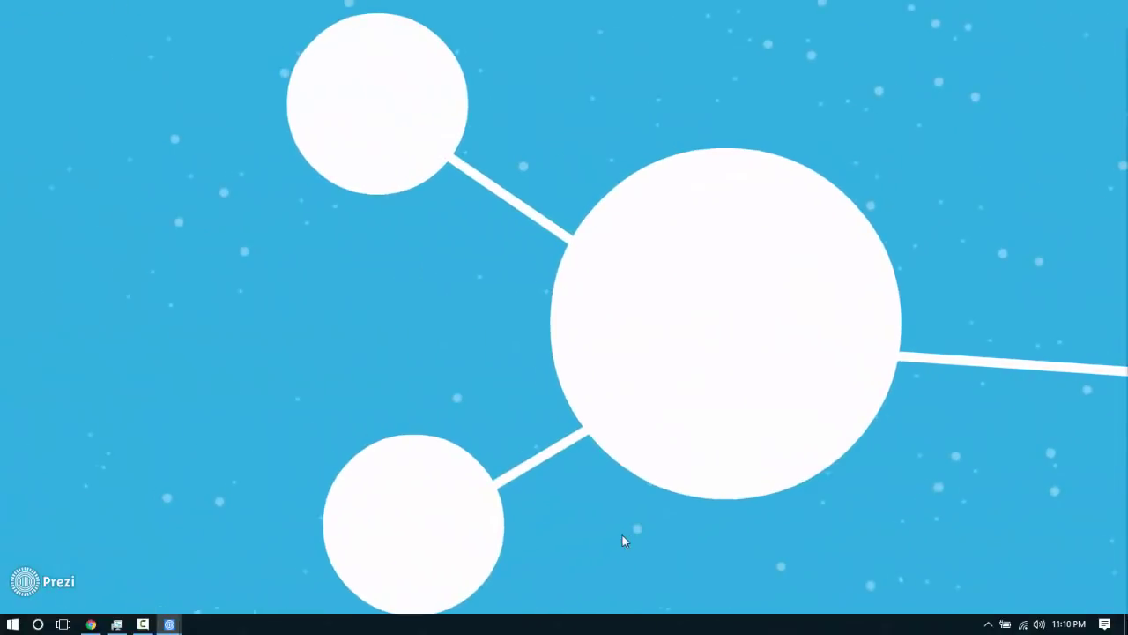
key("Right")
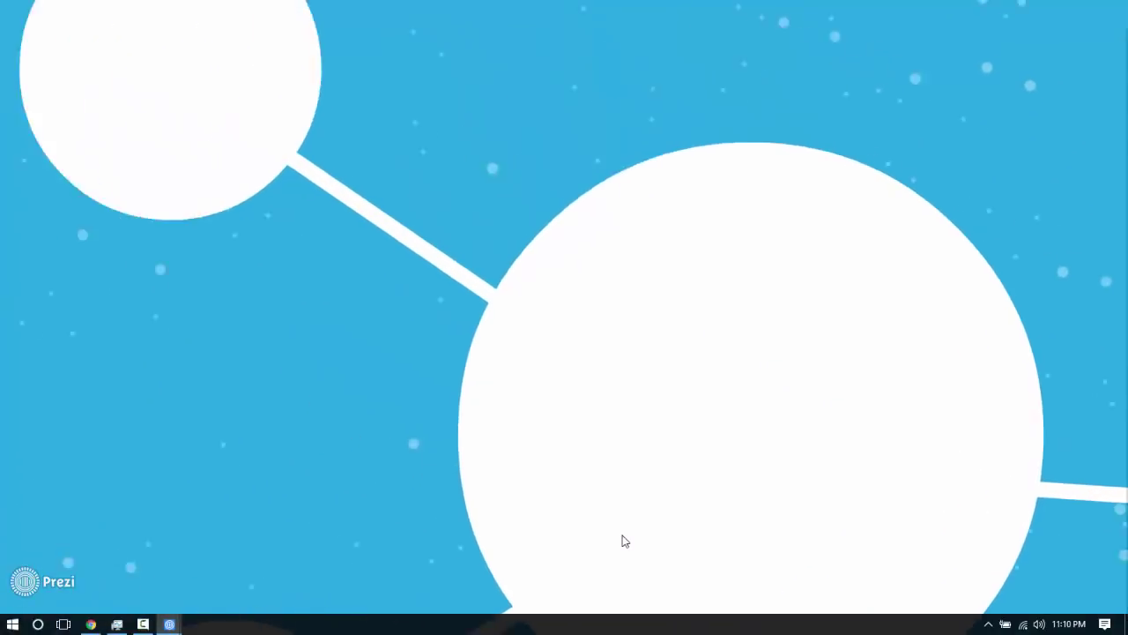
key("Right")
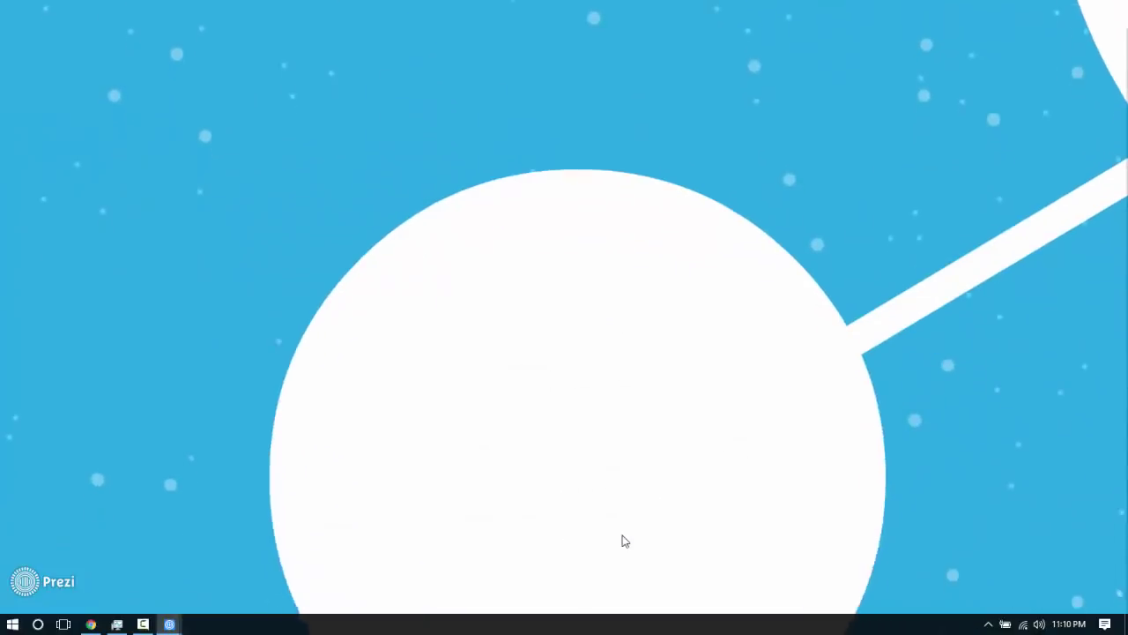
key("Escape")
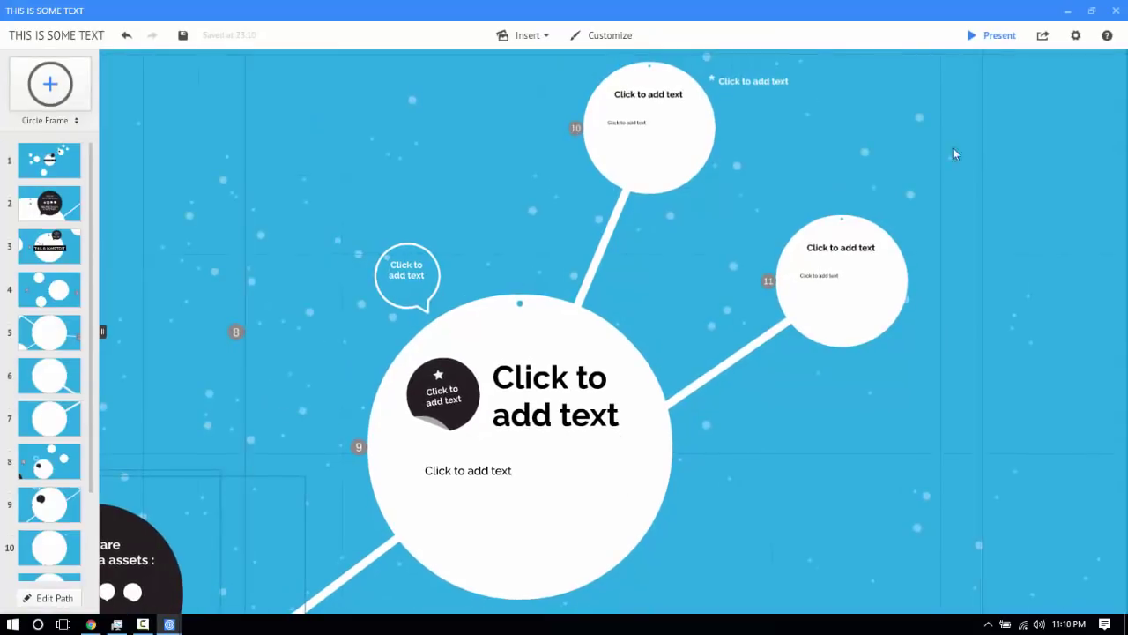
Check the screen ratio and shortcut settings, and restore down and minimize the editor to return to the local prezis library
left_click(1074, 36)
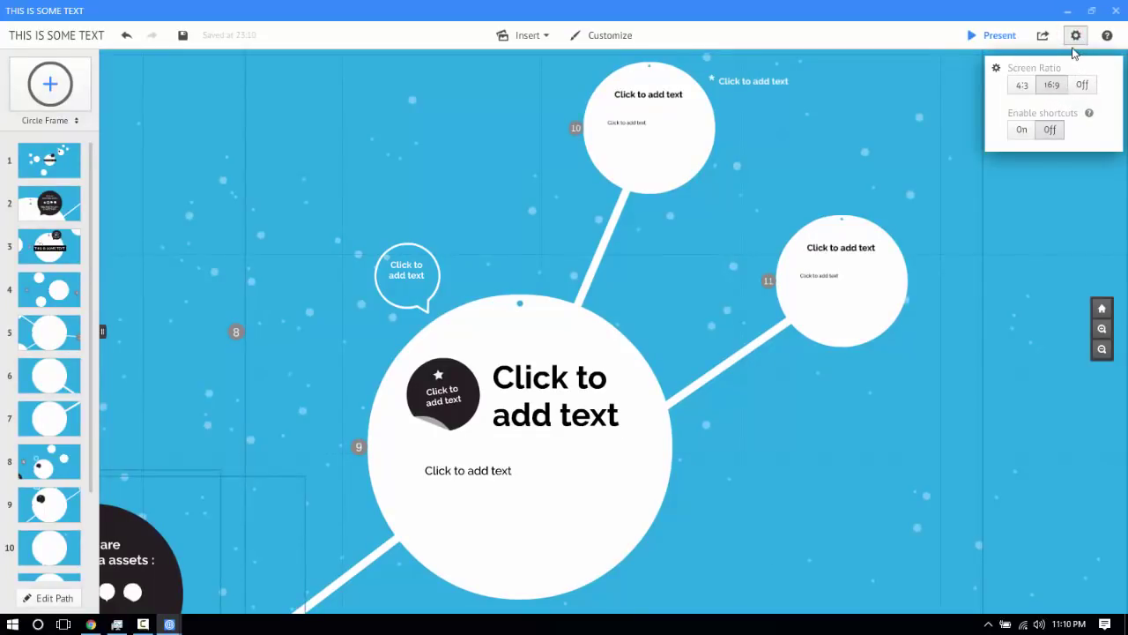
left_click(1074, 37)
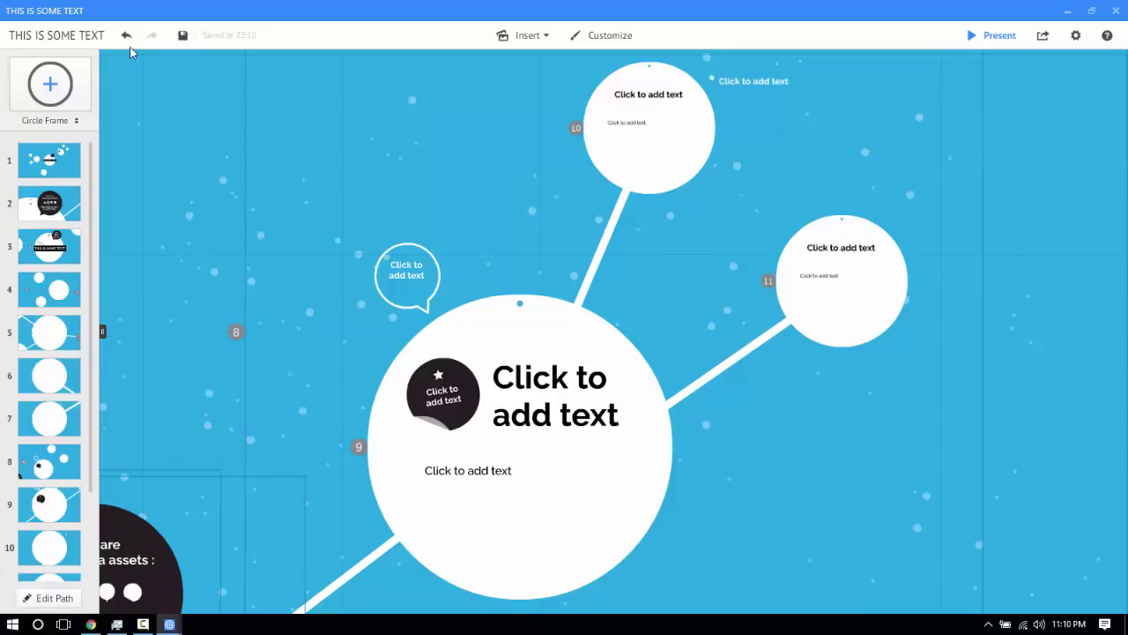
left_click(1092, 10)
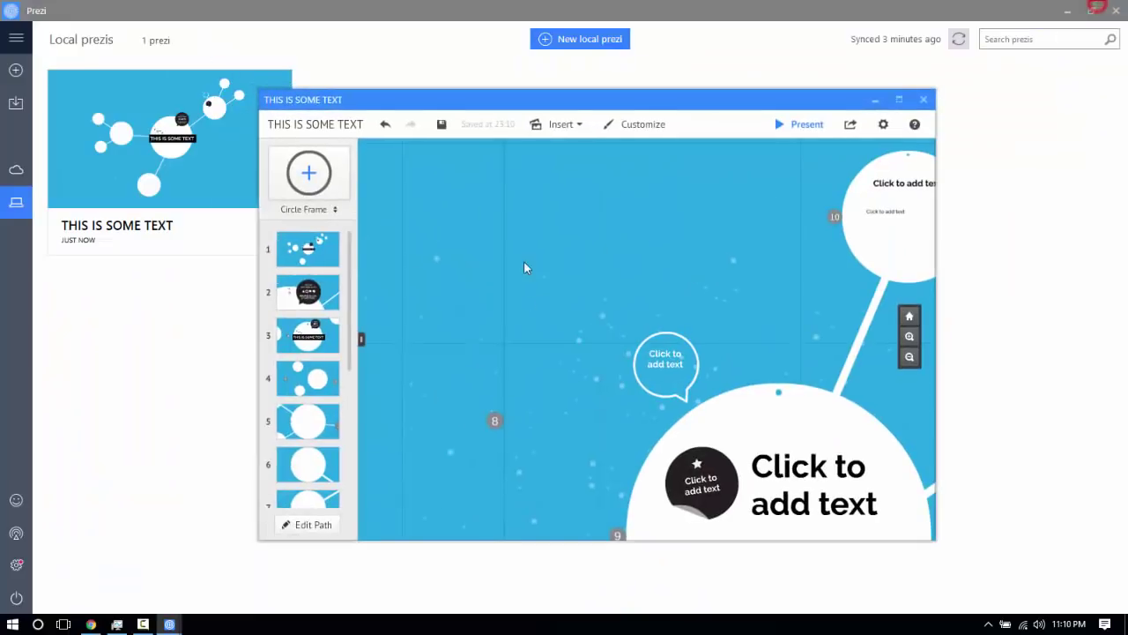
left_click(875, 100)
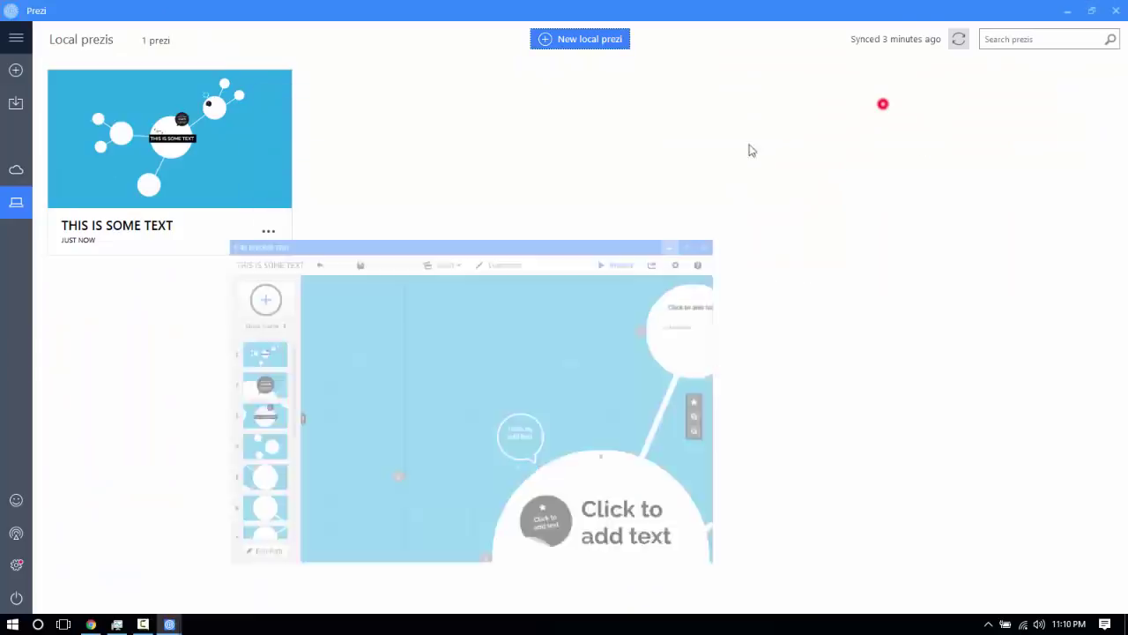
Export the "THIS IS SOME TEXT" prezi for presentation using Windows only, saving it to the Desktop folder
left_click(268, 231)
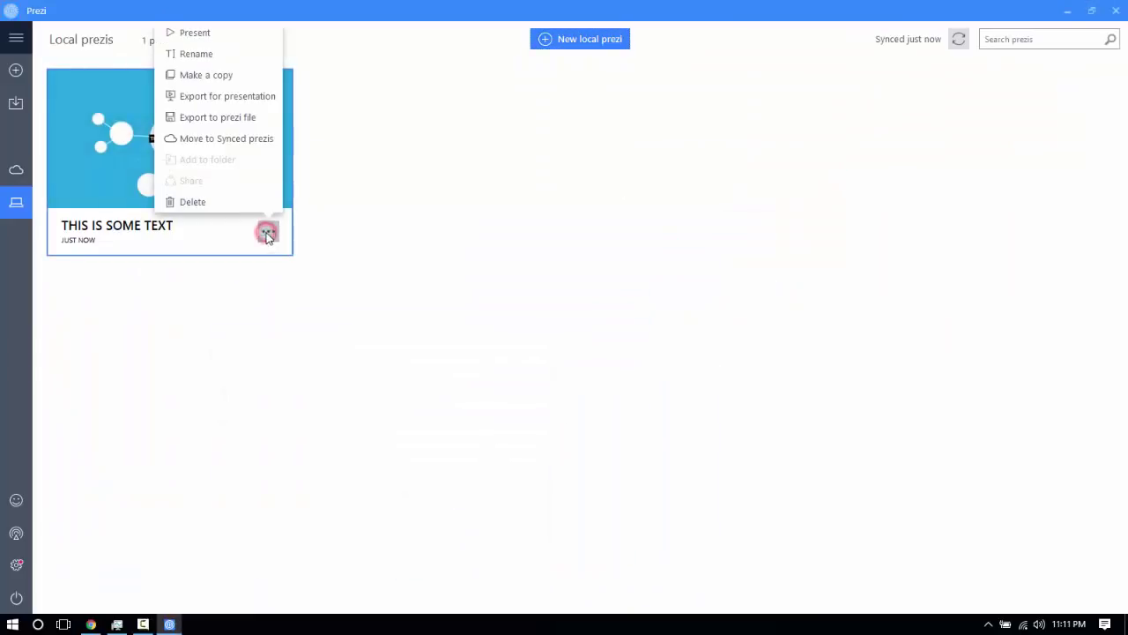
left_click(197, 97)
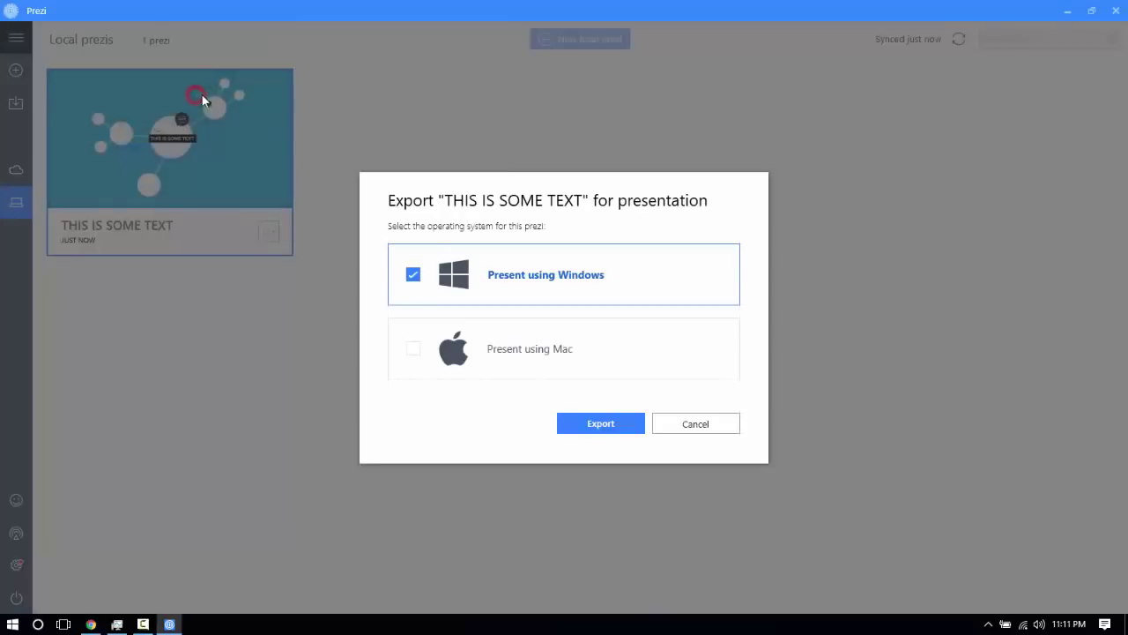
left_click(516, 347)
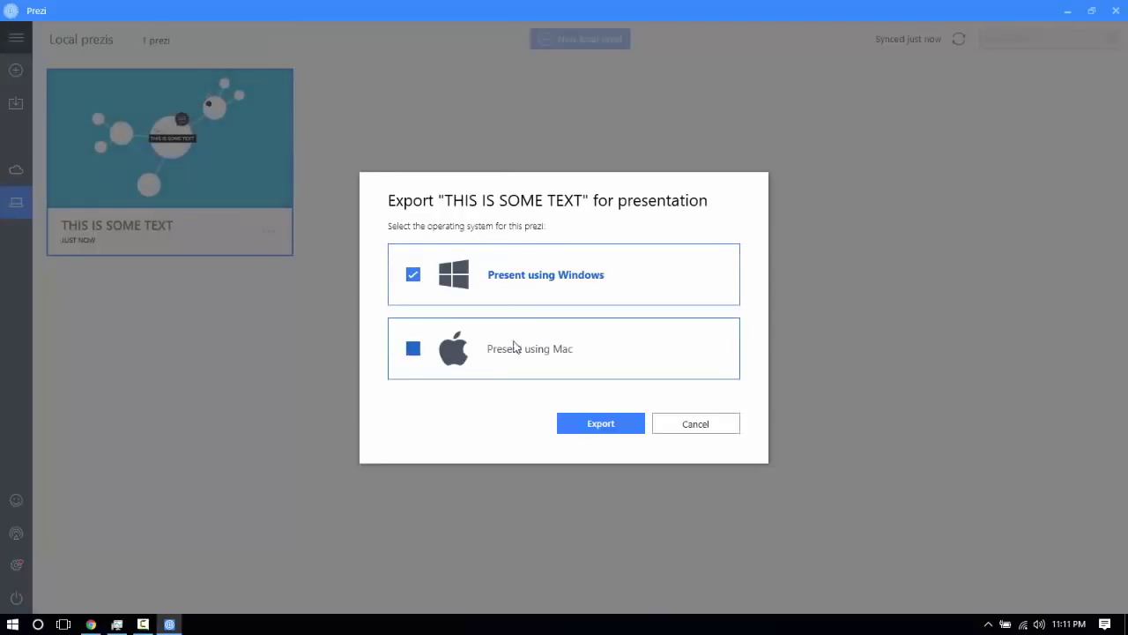
left_click(519, 275)
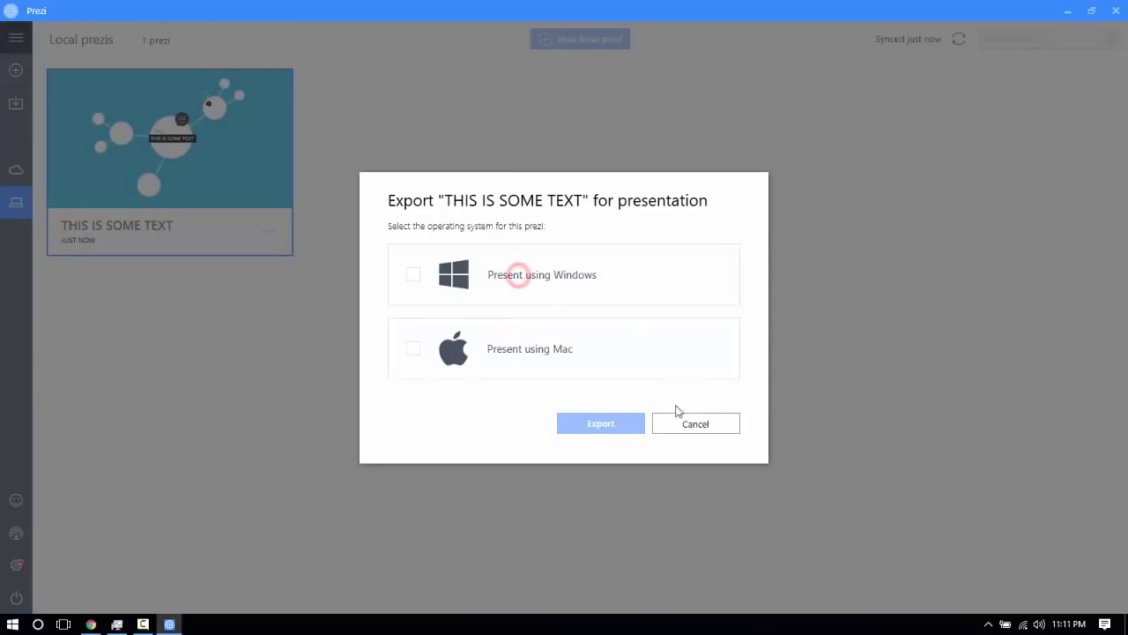
left_click(529, 273)
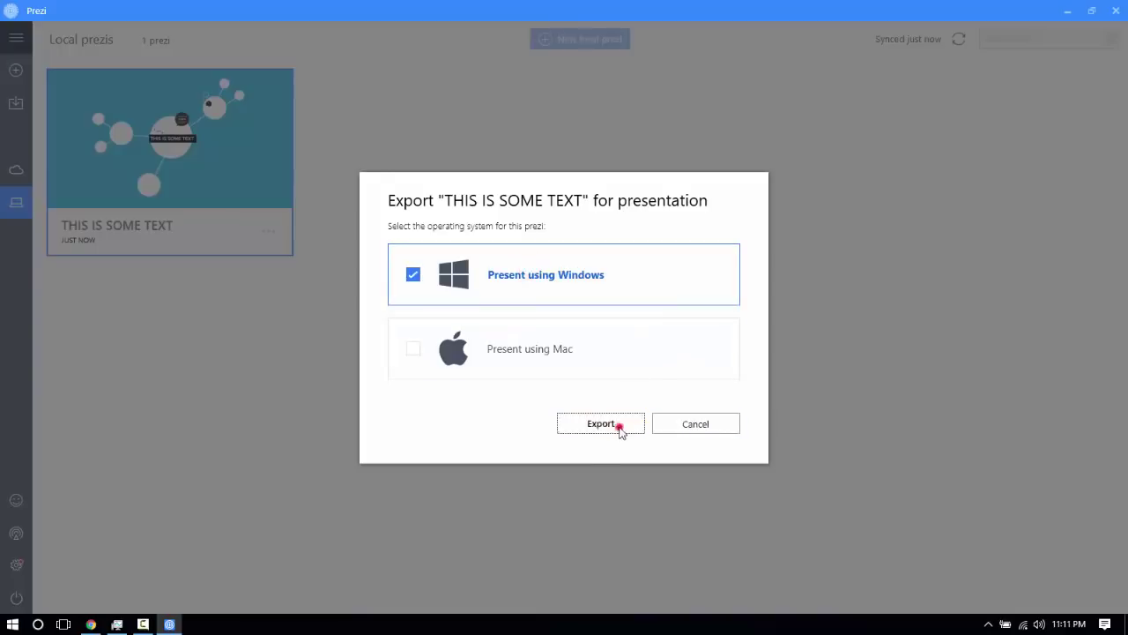
left_click(620, 428)
left_click(490, 261)
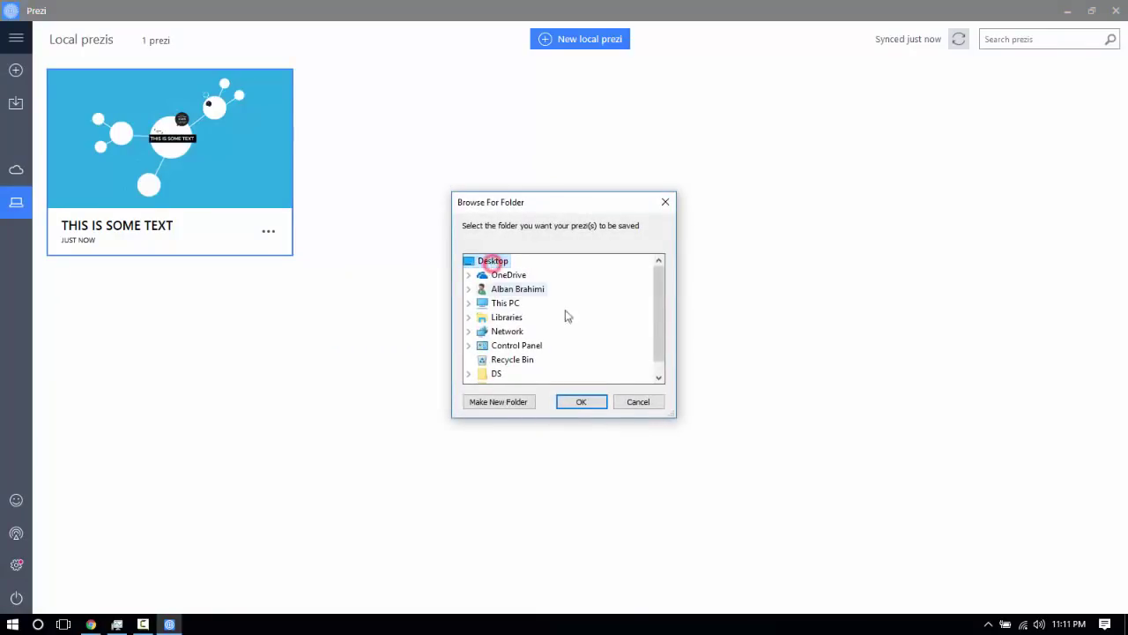
left_click(582, 402)
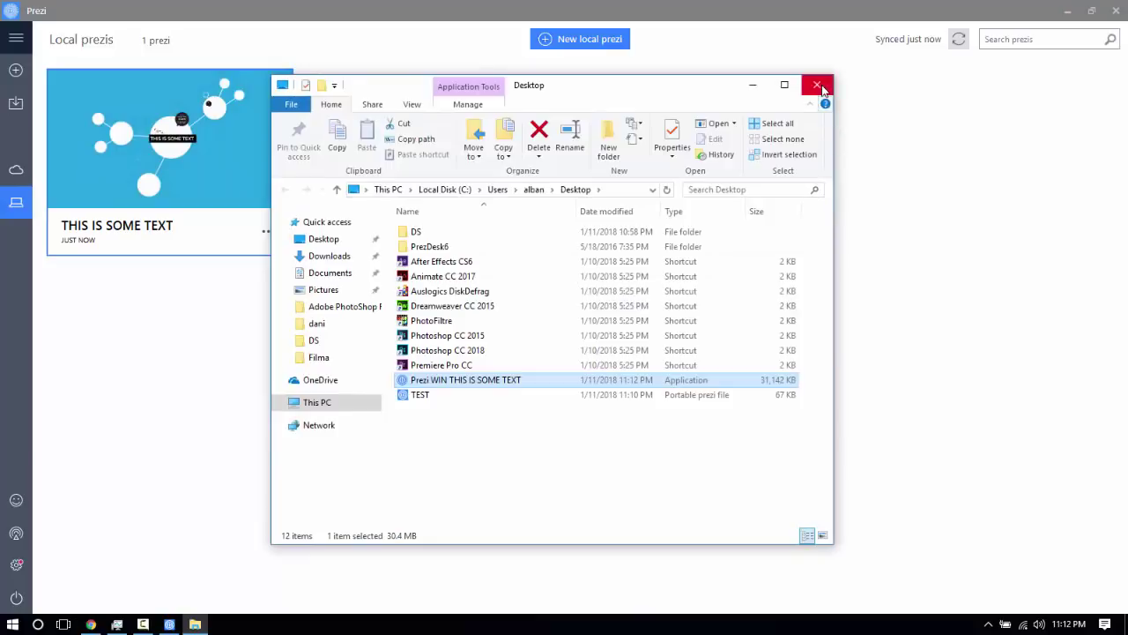
Close the Desktop folder window and Prezi, and move the exported "Prezi WIN THIS IS SOME TEXT" file to open space beside the PrezDesk6 folder
left_click(818, 85)
left_click(1115, 11)
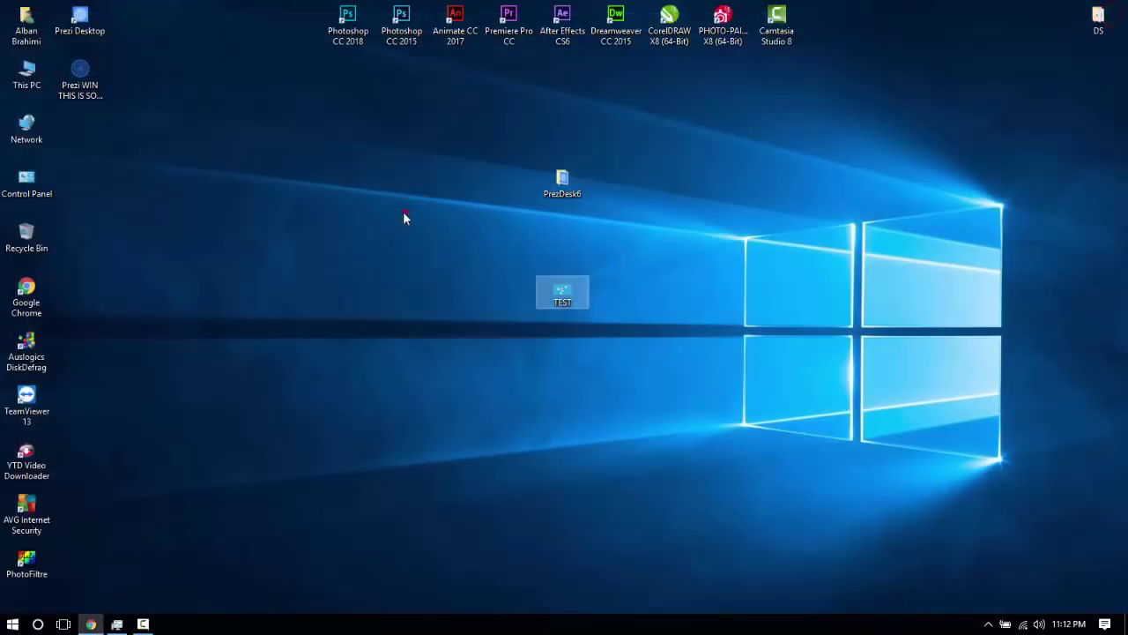
left_click(404, 213)
left_click(92, 83)
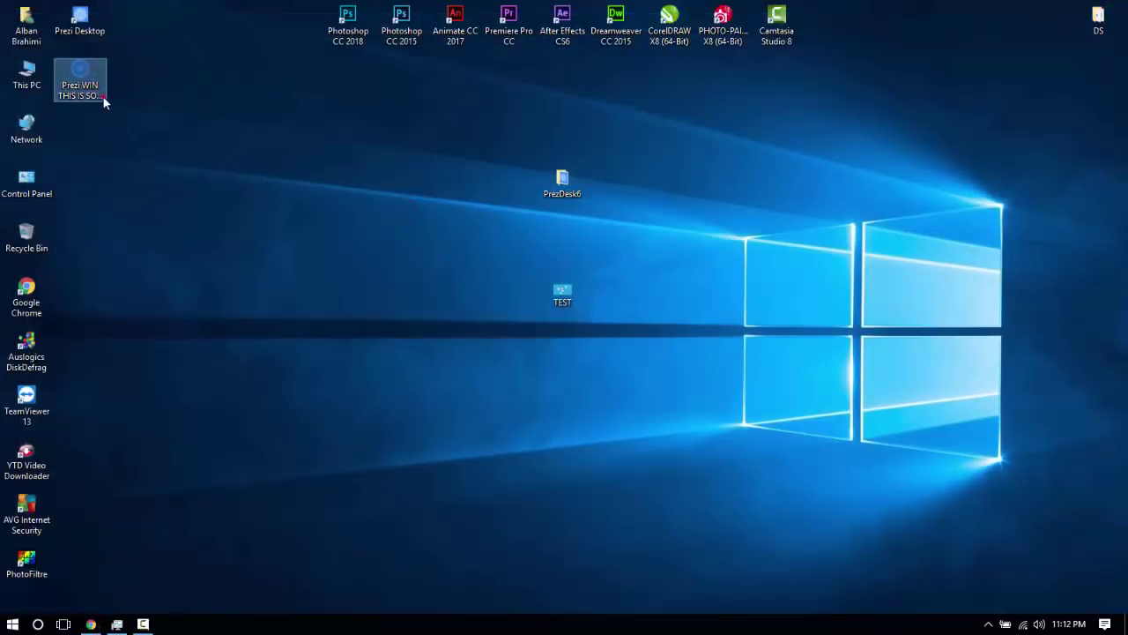
left_click_drag(103, 103, 368, 224)
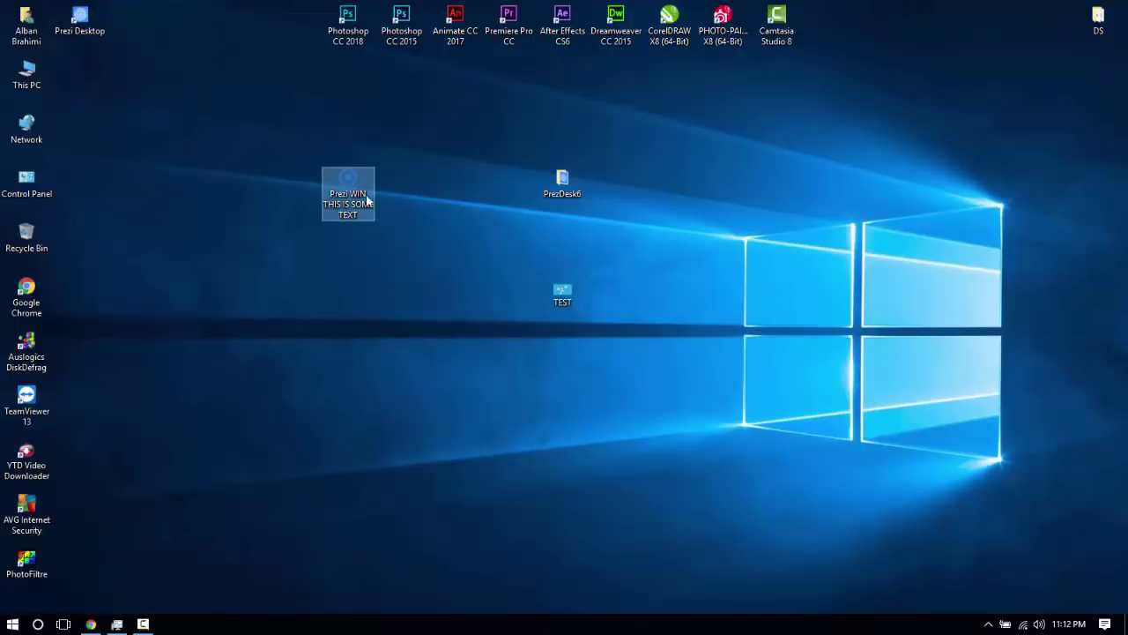
Launch the exported "Prezi WIN THIS IS SOME TEXT" presentation, dismiss the AVG scan notice, and maximize the player window
double_click(355, 185)
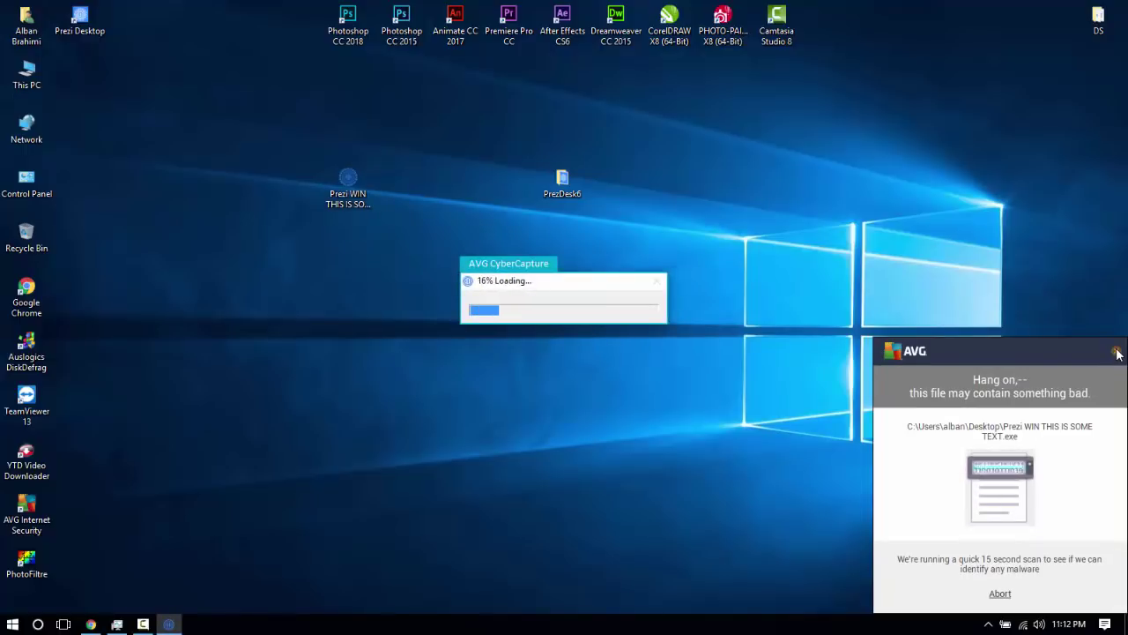
left_click(1116, 351)
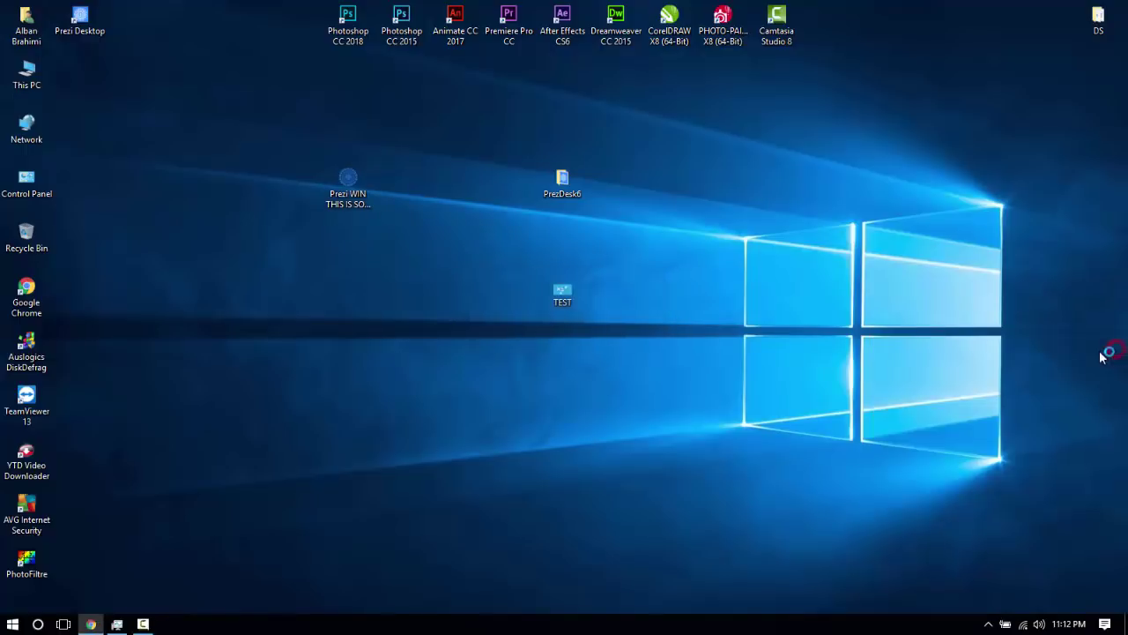
left_click(352, 195)
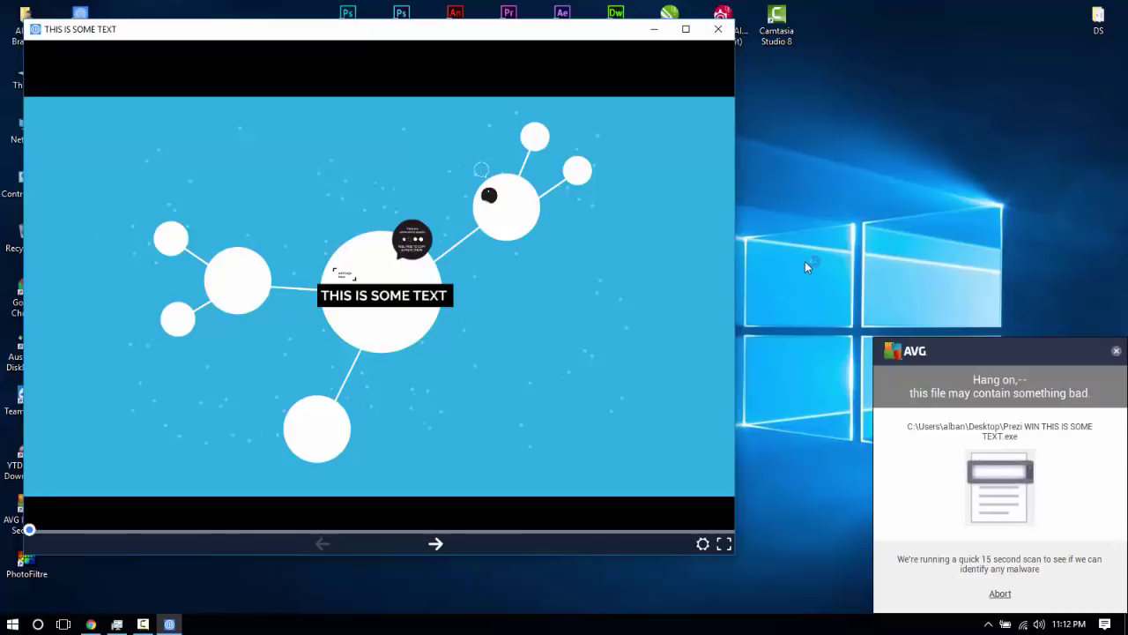
left_click(686, 29)
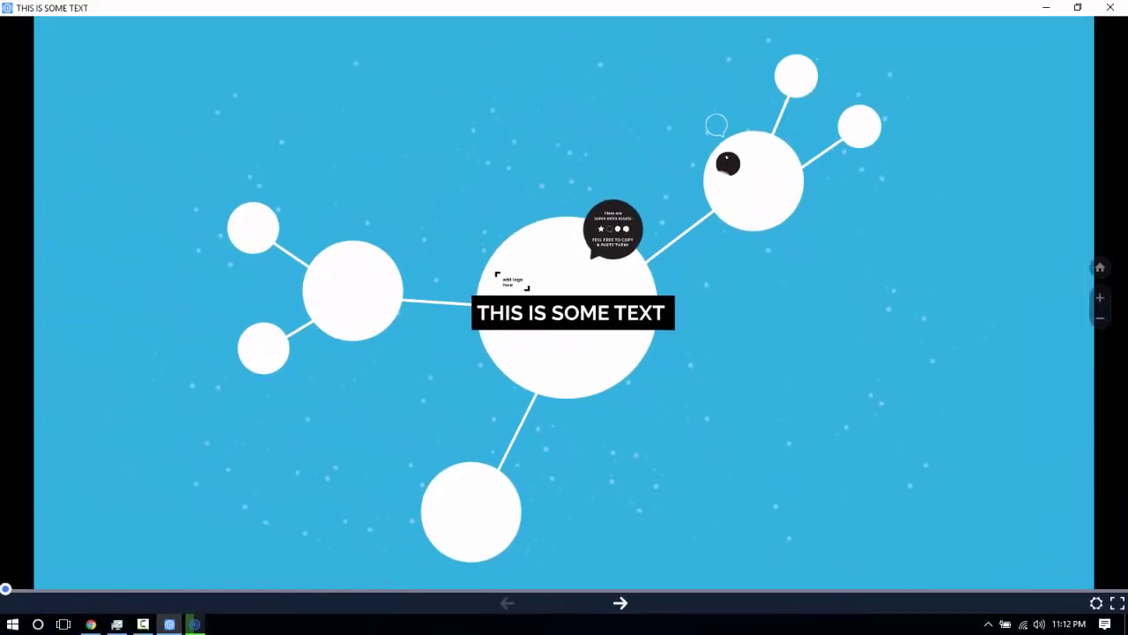
Play through the first path points of the exported presentation, switching to full screen at the central title, and leave full screen
left_click(623, 602)
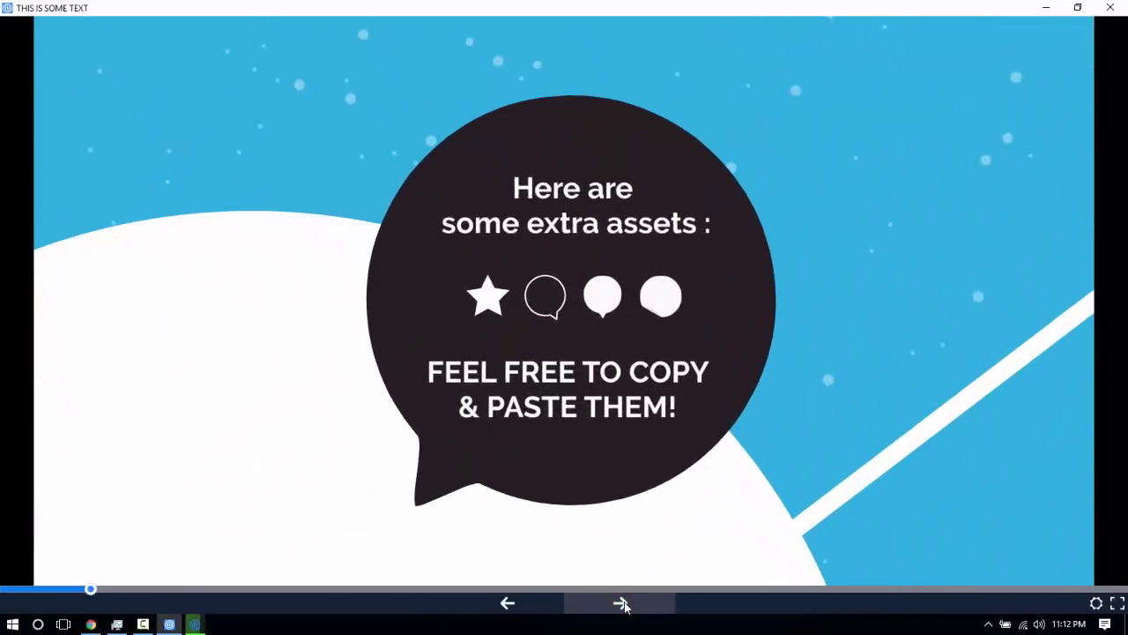
left_click(622, 602)
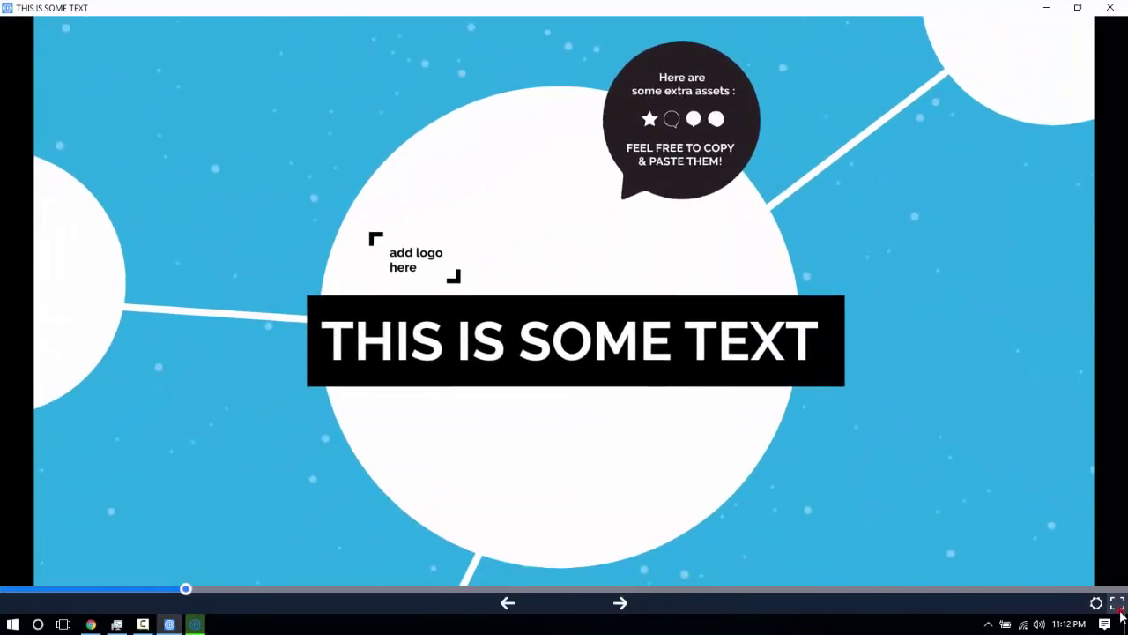
left_click(1118, 605)
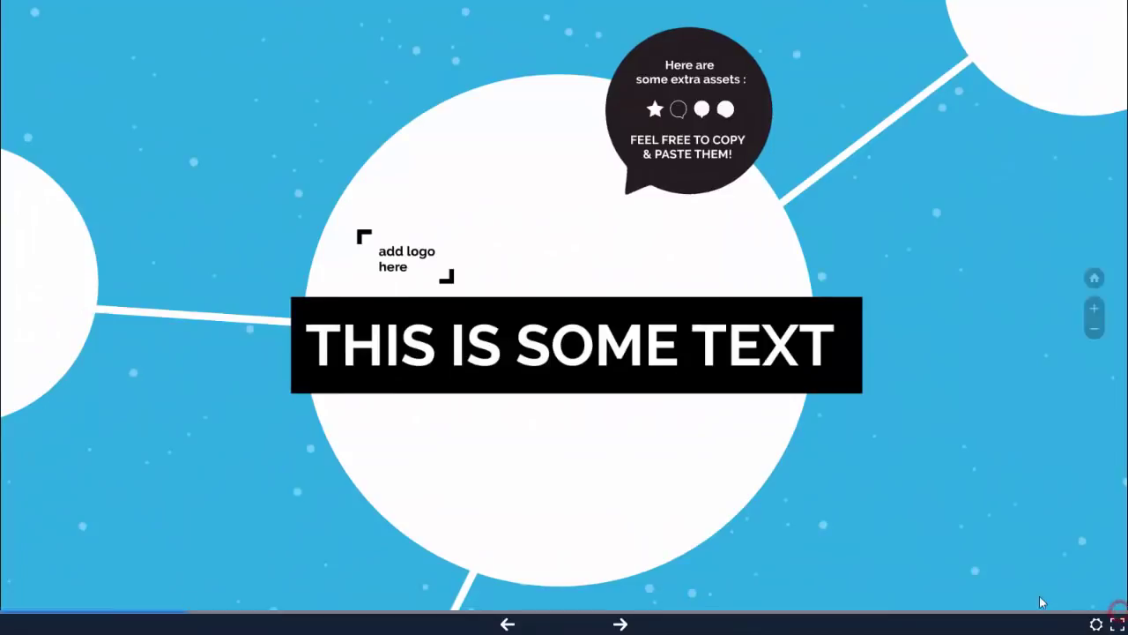
left_click(622, 624)
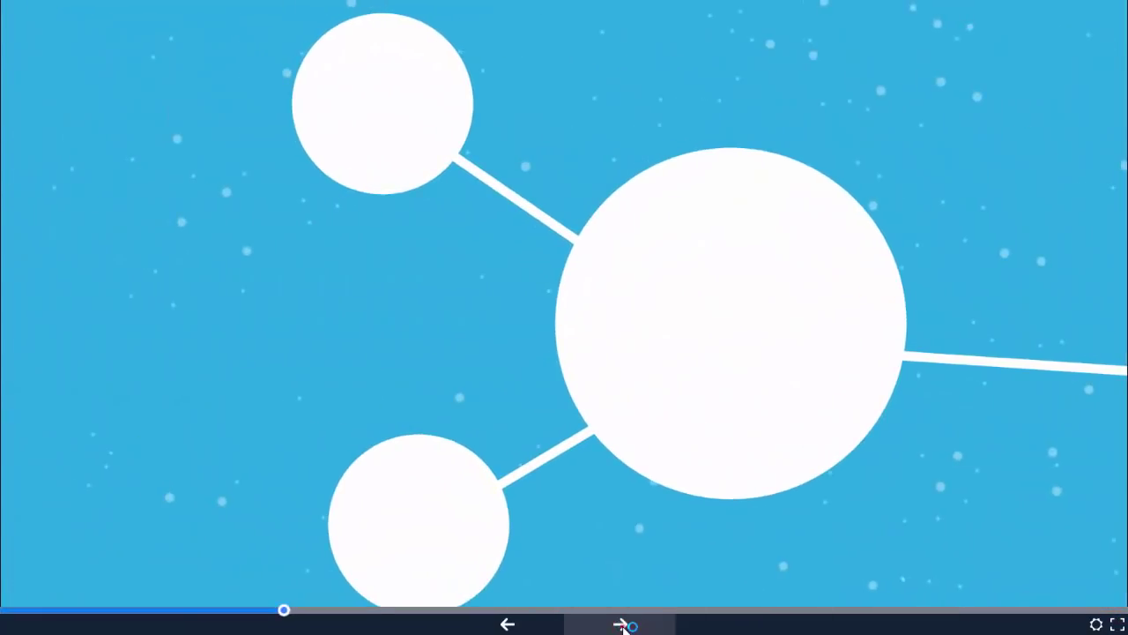
left_click(622, 625)
left_click(622, 624)
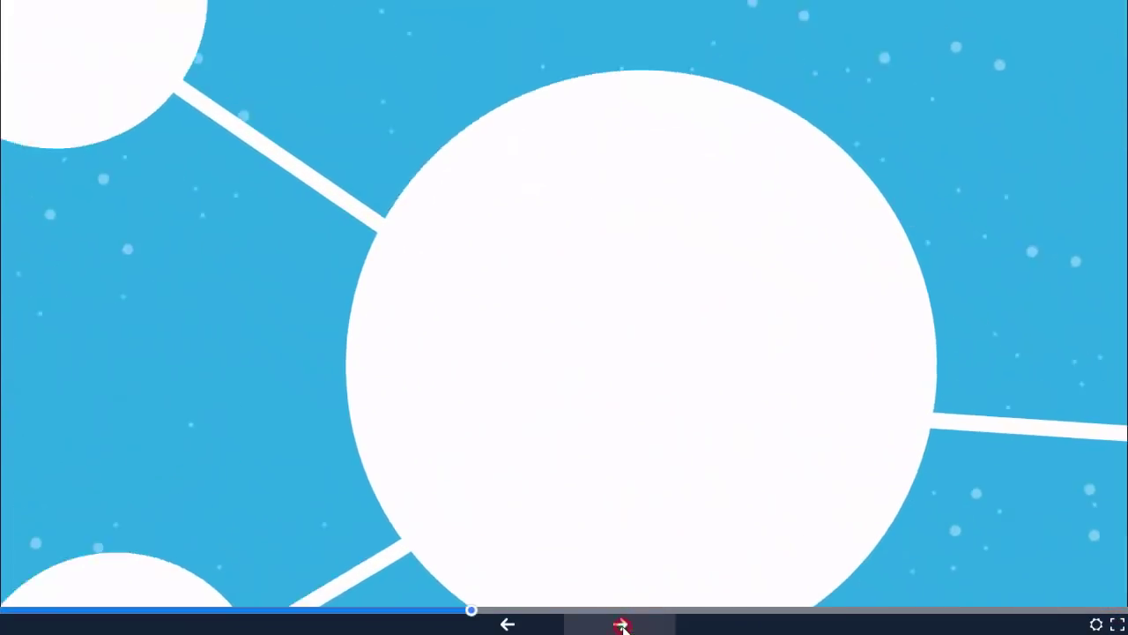
left_click(623, 624)
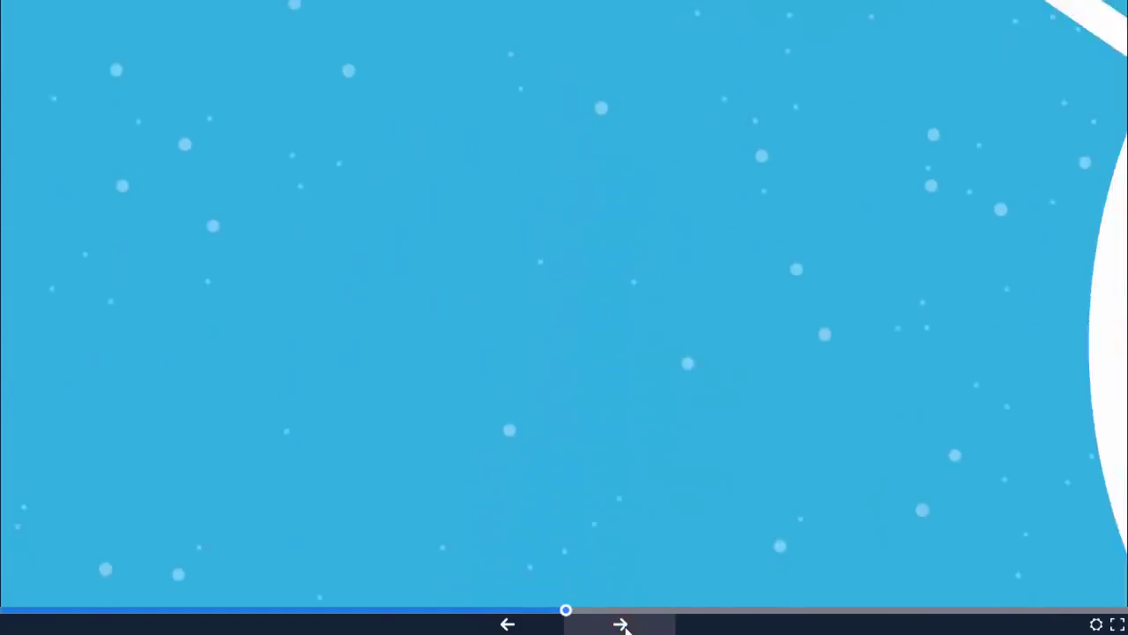
key("Escape")
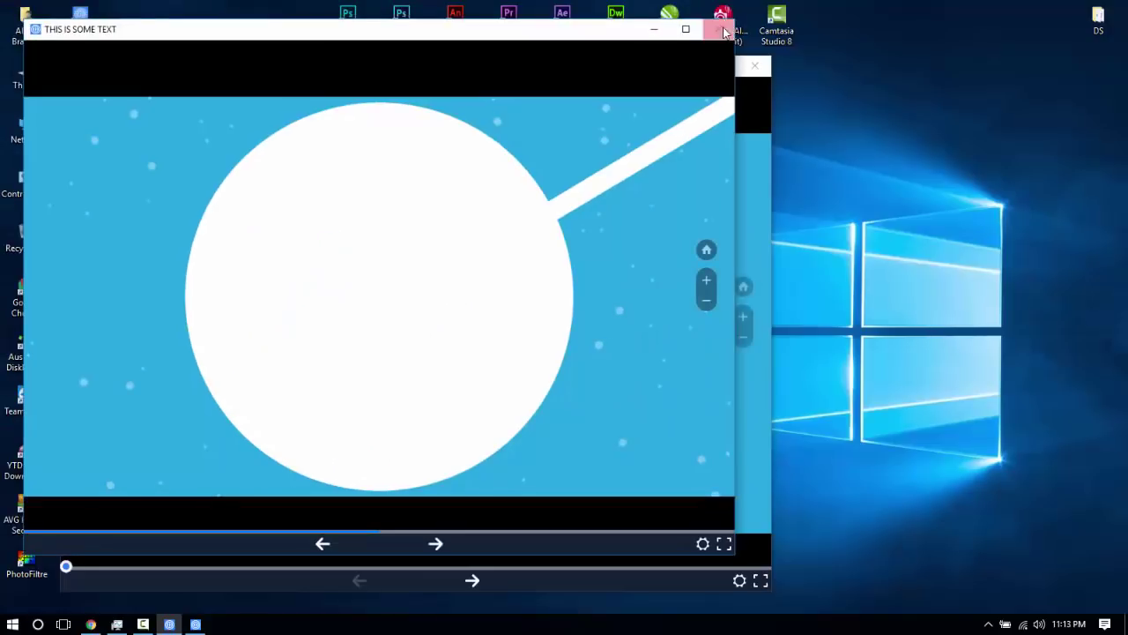